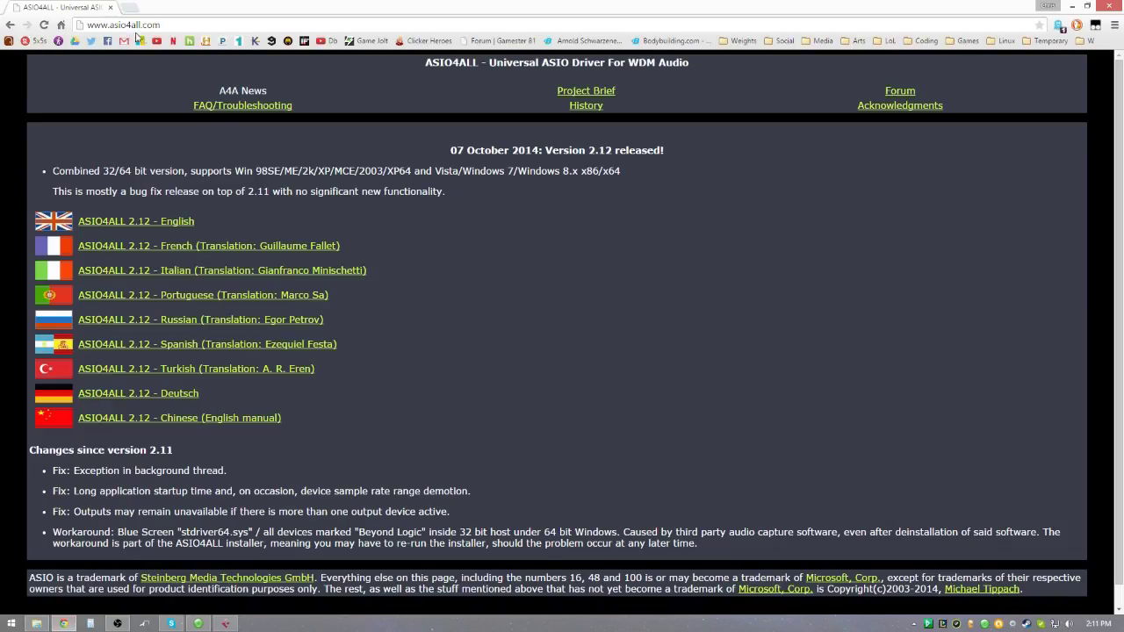
Step: Check the web address of the ASIO4ALL driver download page and close the page to return to Cubase 5
{"action": "left_click", "coordinate": [181, 27]}
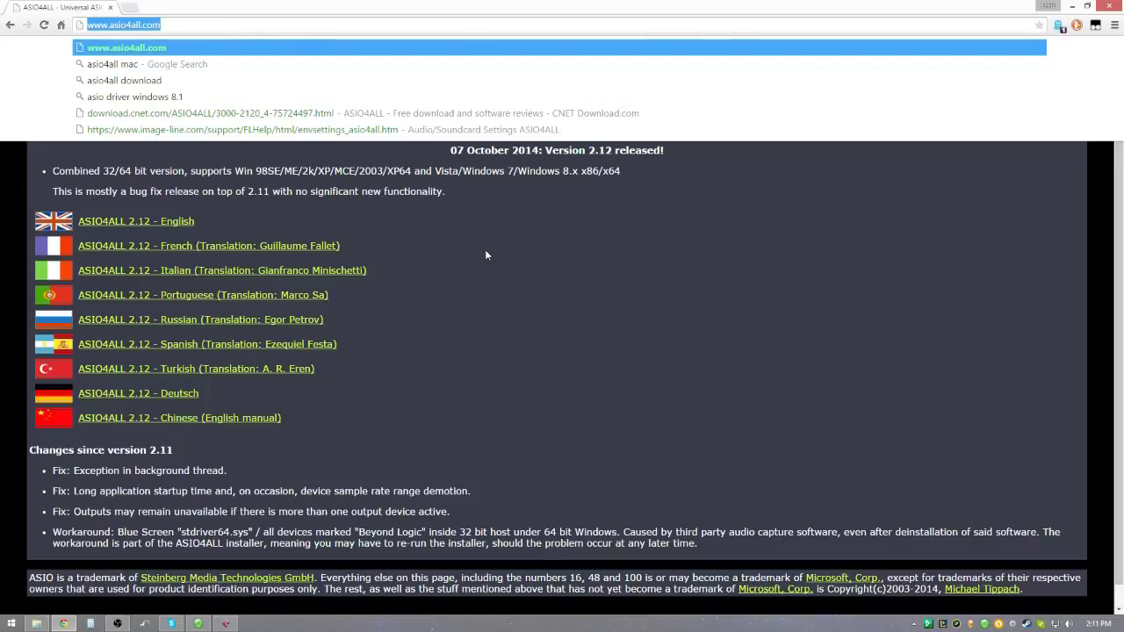
{"action": "left_click", "coordinate": [474, 282]}
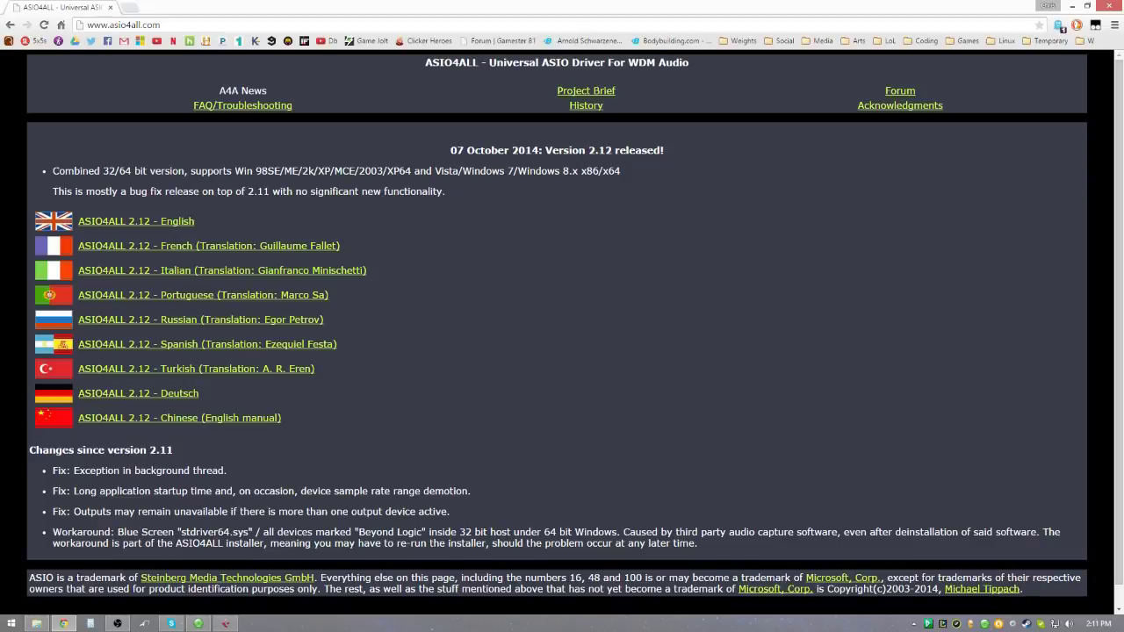
{"action": "left_click", "coordinate": [111, 8]}
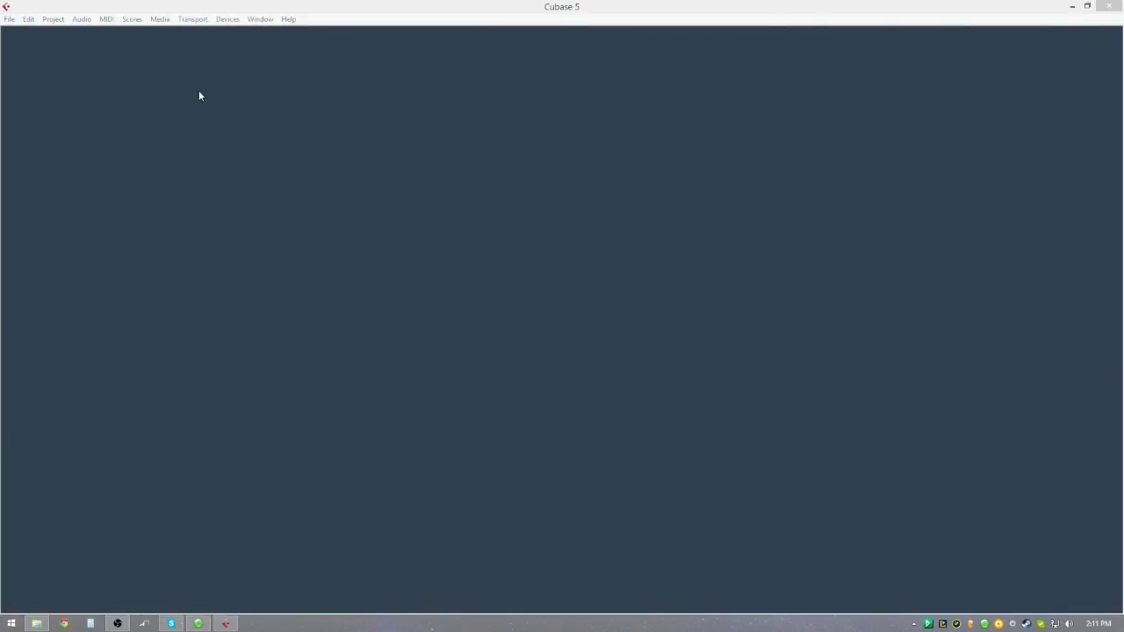
Step: Set the ASIO driver of the VST Audio System to ASIO4ALL v2 in the device setup and confirm the driver switch
{"action": "left_click", "coordinate": [228, 20]}
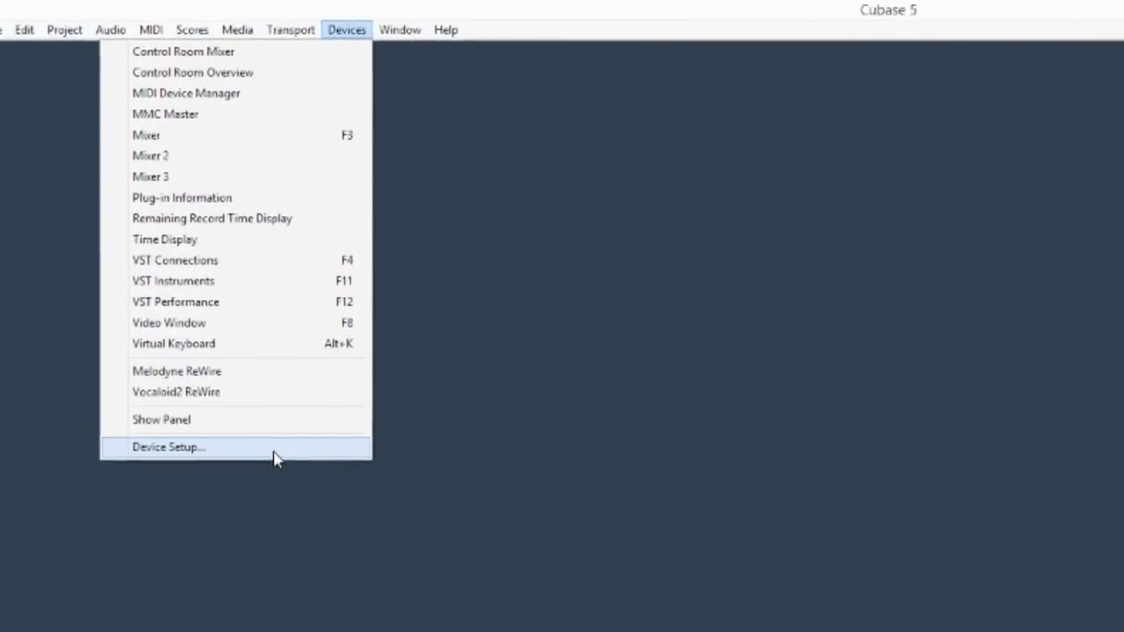
{"action": "left_click", "coordinate": [308, 522]}
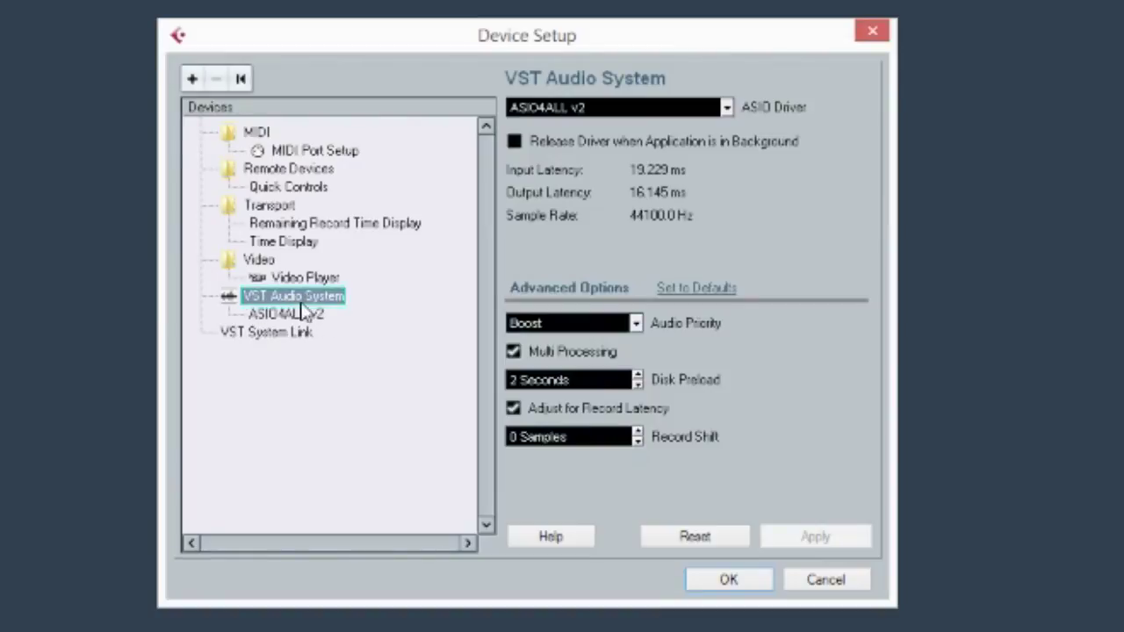
{"action": "left_click", "coordinate": [597, 108]}
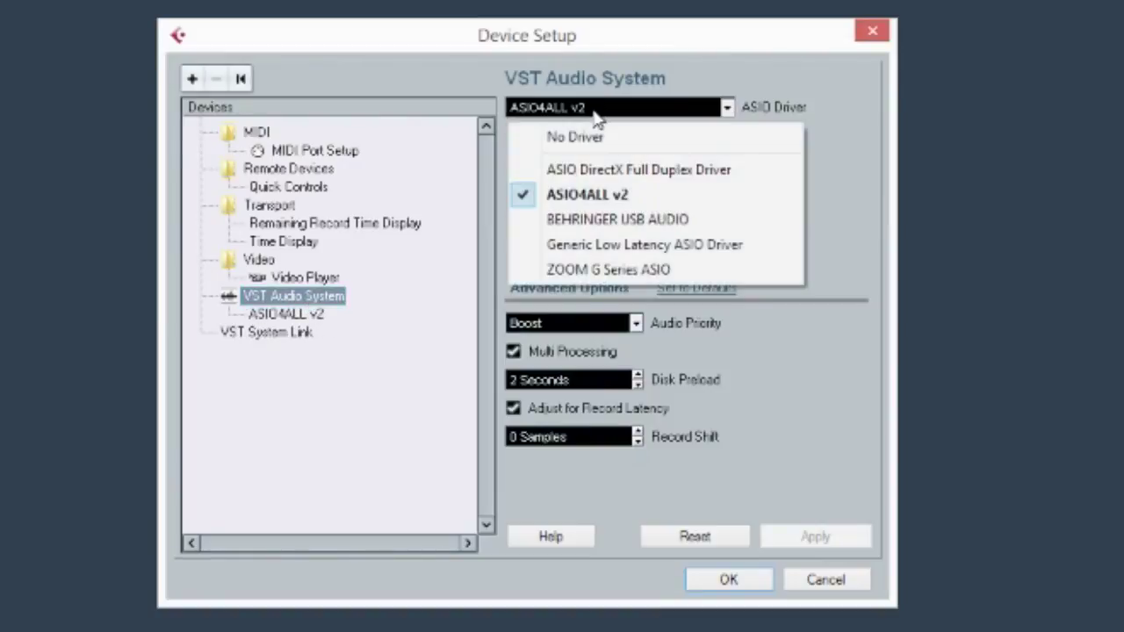
{"action": "left_click", "coordinate": [581, 197]}
{"action": "left_click", "coordinate": [826, 604]}
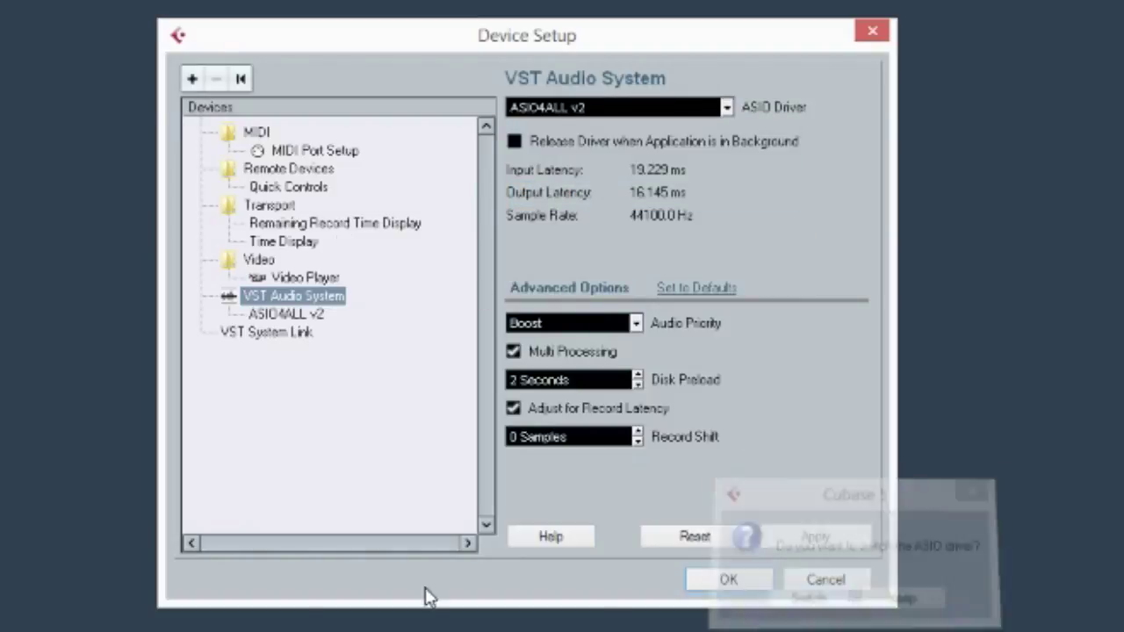
Step: Examine the active devices and inputs in the ASIO4ALL v2 control panel's WDM device list, and close the device setup
{"action": "left_click", "coordinate": [285, 314]}
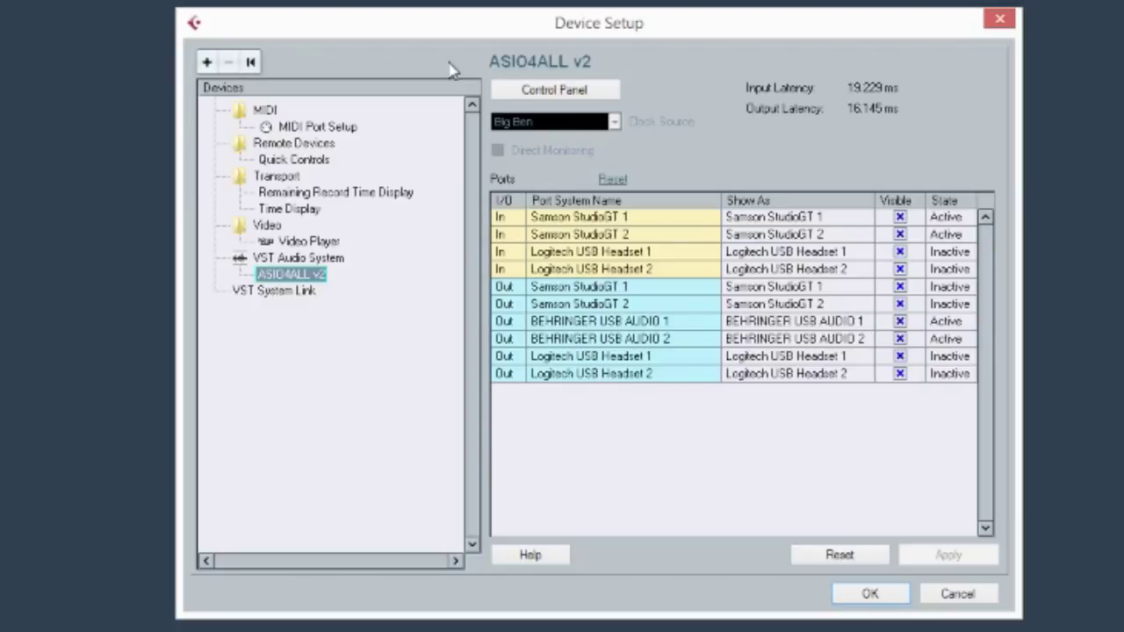
{"action": "left_click", "coordinate": [497, 93]}
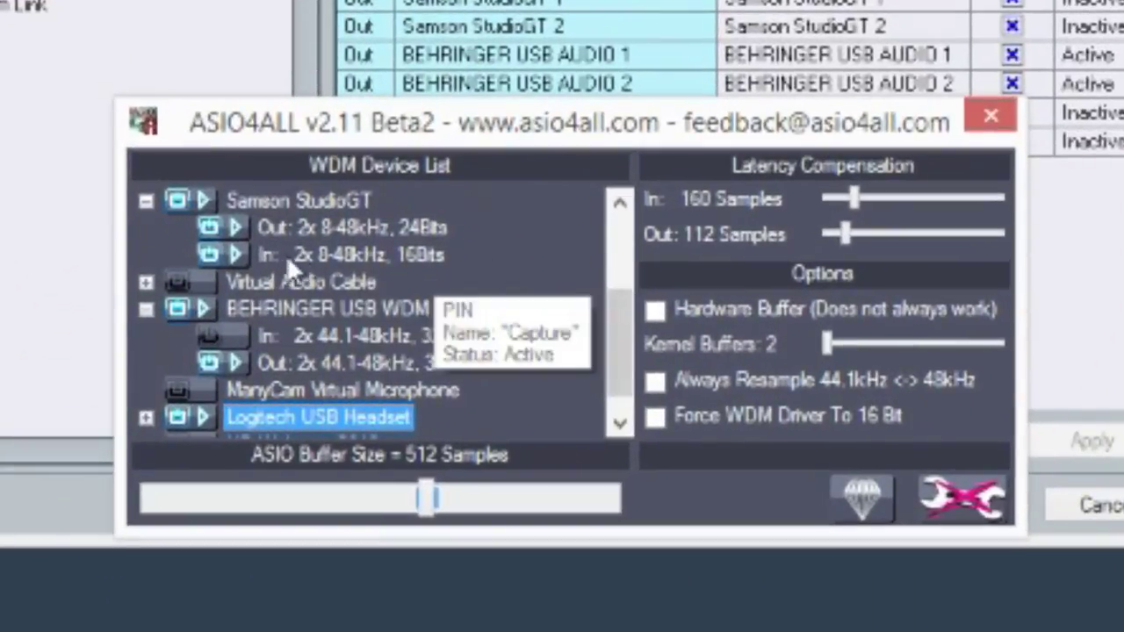
{"action": "mouse_move", "coordinate": [379, 408]}
{"action": "scroll", "coordinate": [621, 331], "scroll_direction": "down", "scroll_amount": 1}
{"action": "mouse_move", "coordinate": [321, 392]}
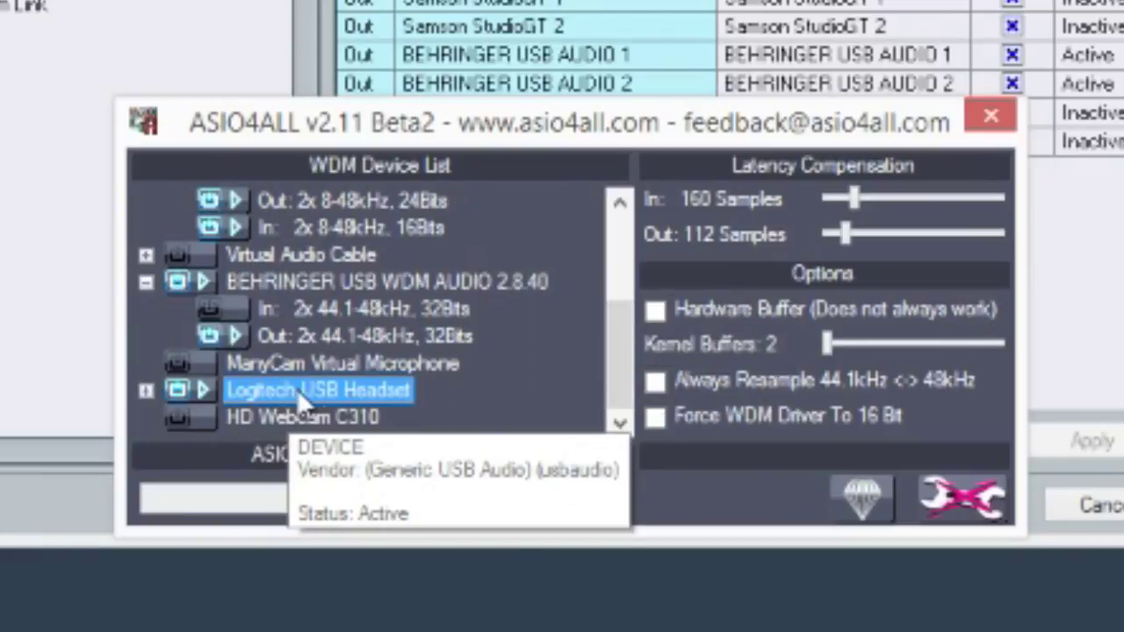
{"action": "mouse_move", "coordinate": [373, 362]}
{"action": "left_click_drag", "start_coordinate": [625, 325], "coordinate": [622, 270]}
{"action": "scroll", "coordinate": [623, 270], "scroll_direction": "up", "scroll_amount": 1}
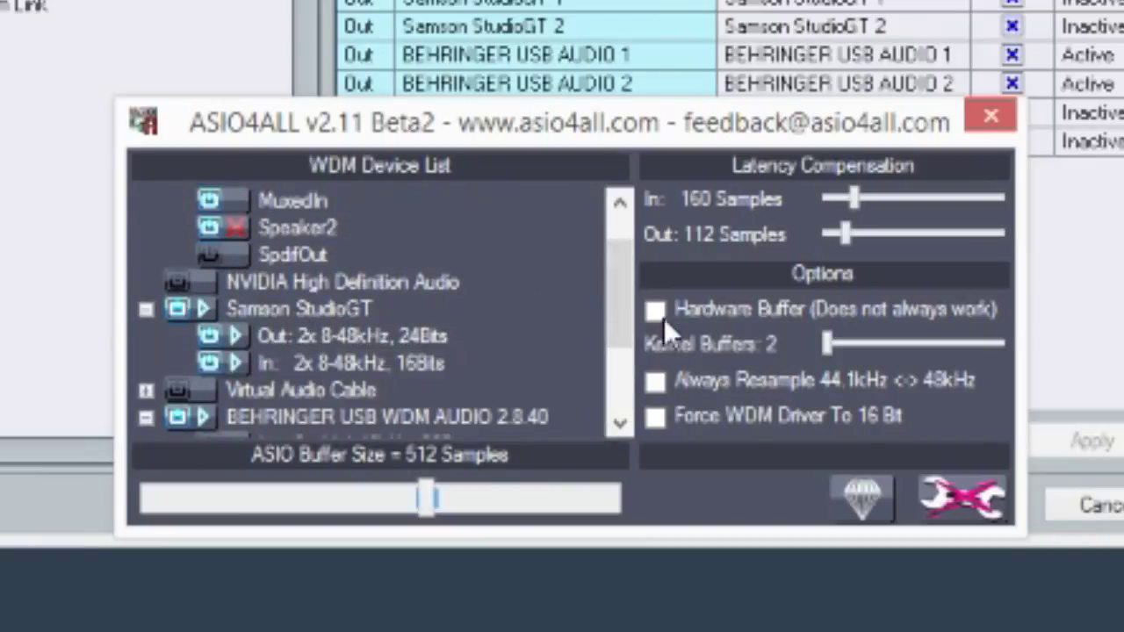
{"action": "scroll", "coordinate": [623, 307], "scroll_direction": "up", "scroll_amount": 2}
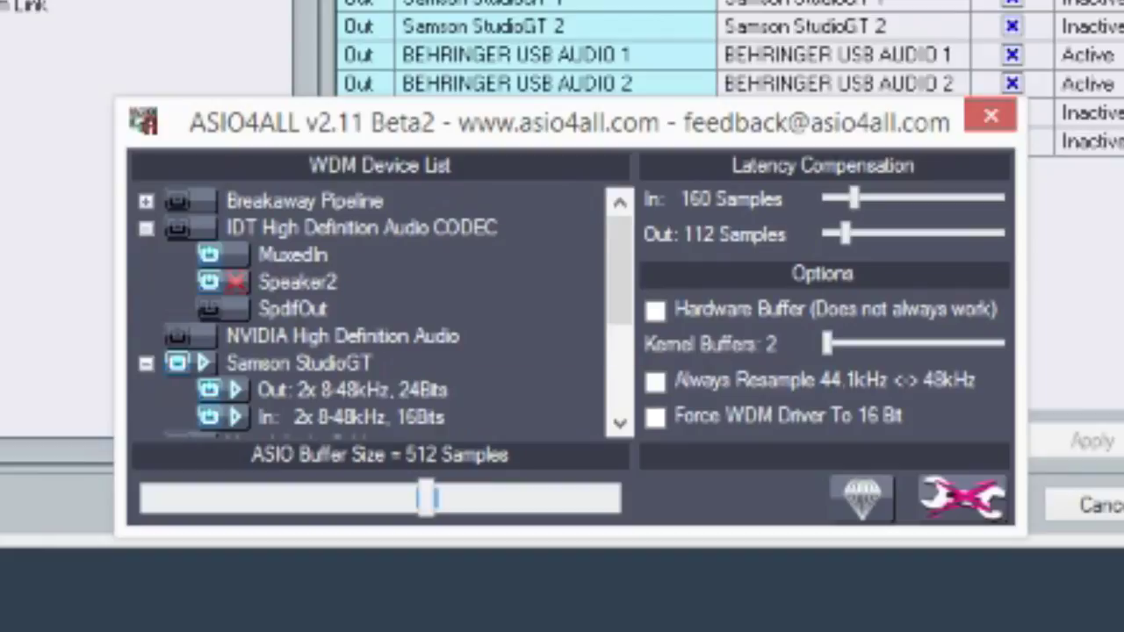
{"action": "left_click", "coordinate": [991, 116]}
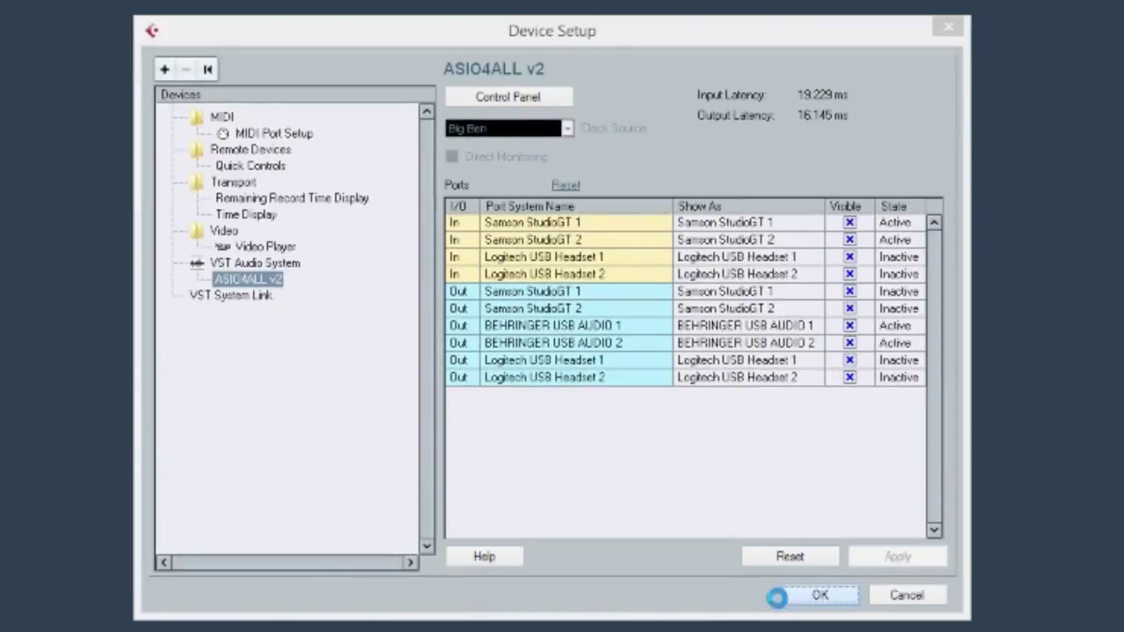
{"action": "left_click", "coordinate": [777, 597]}
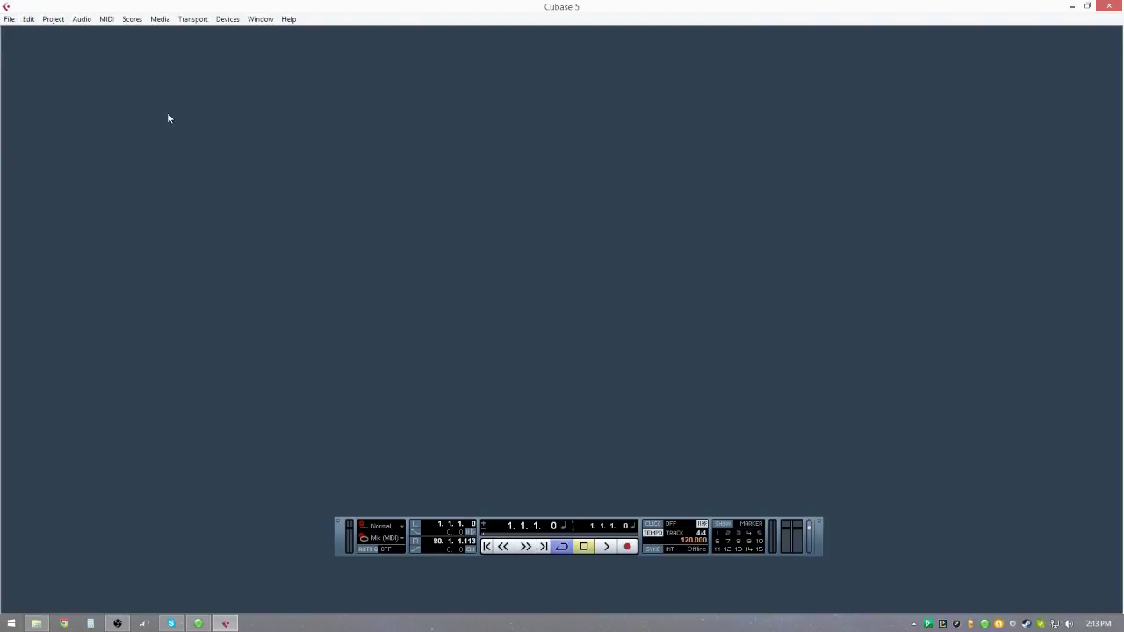
Step: In VST Connections, route the Stereo Out bus's left channel to Logitech USB Headset 1 and its right channel to Logitech USB Headset 2
{"action": "left_click", "coordinate": [227, 18]}
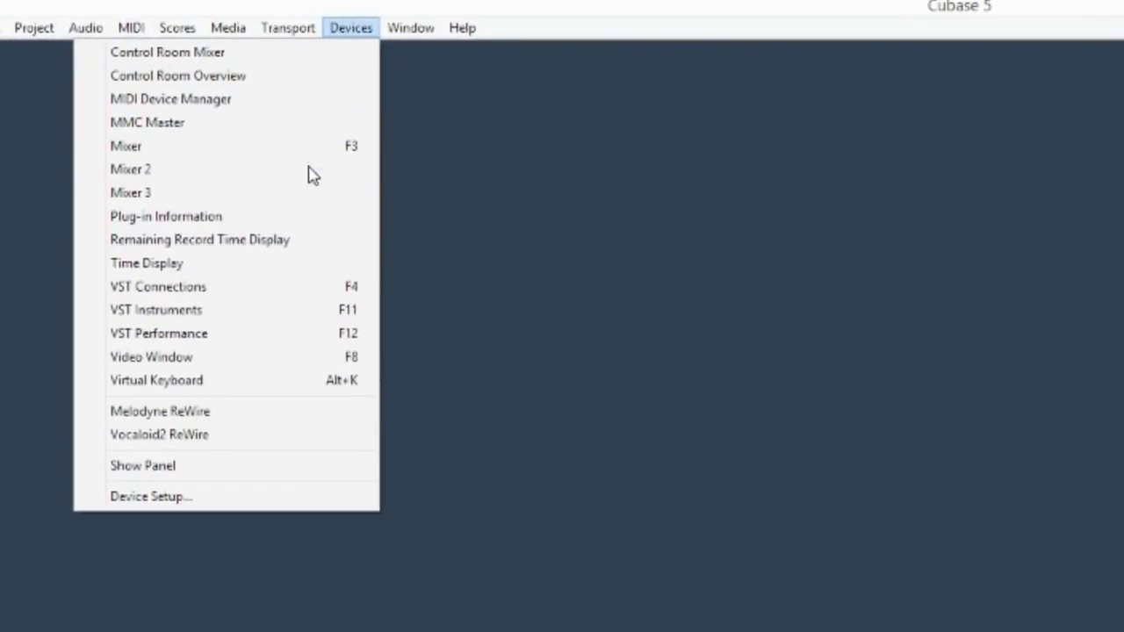
{"action": "left_click", "coordinate": [249, 294]}
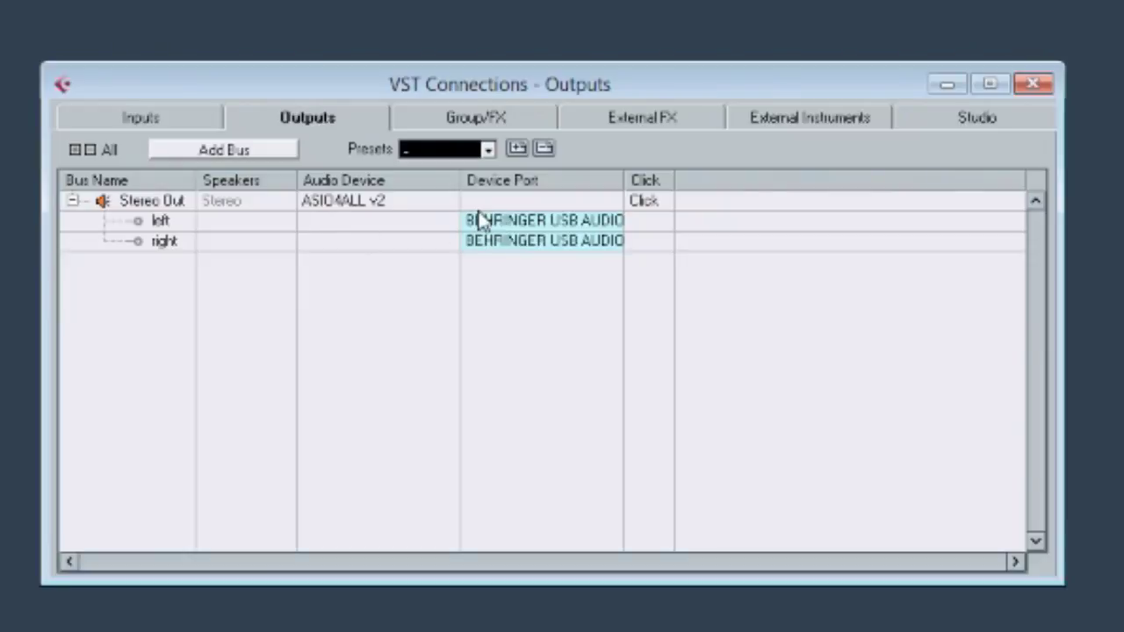
{"action": "left_click", "coordinate": [501, 222]}
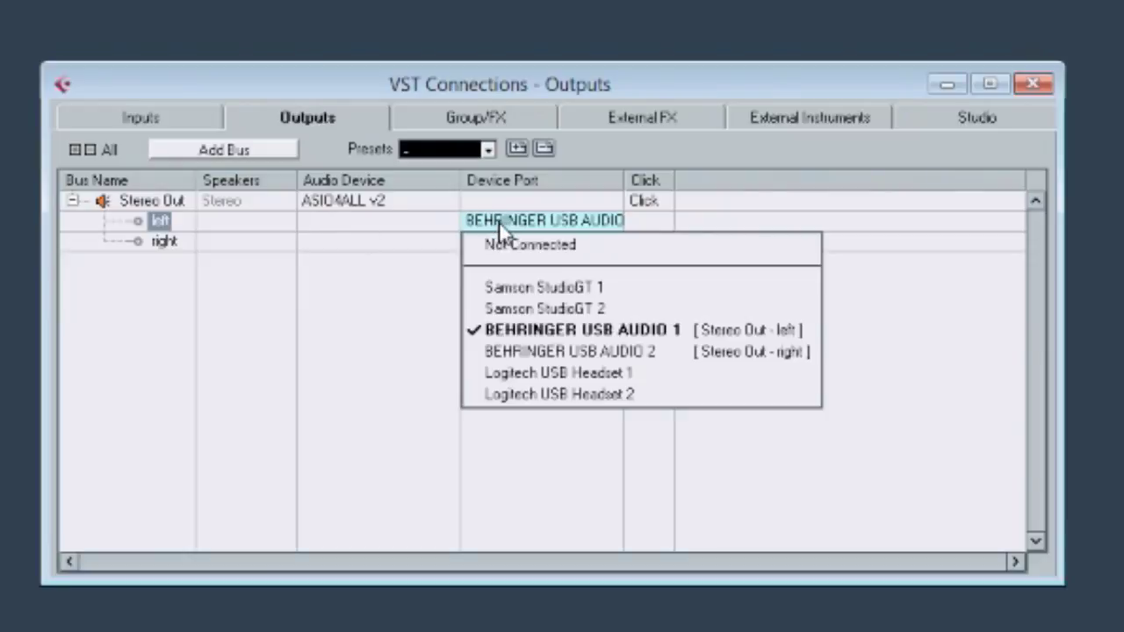
{"action": "left_click", "coordinate": [532, 376]}
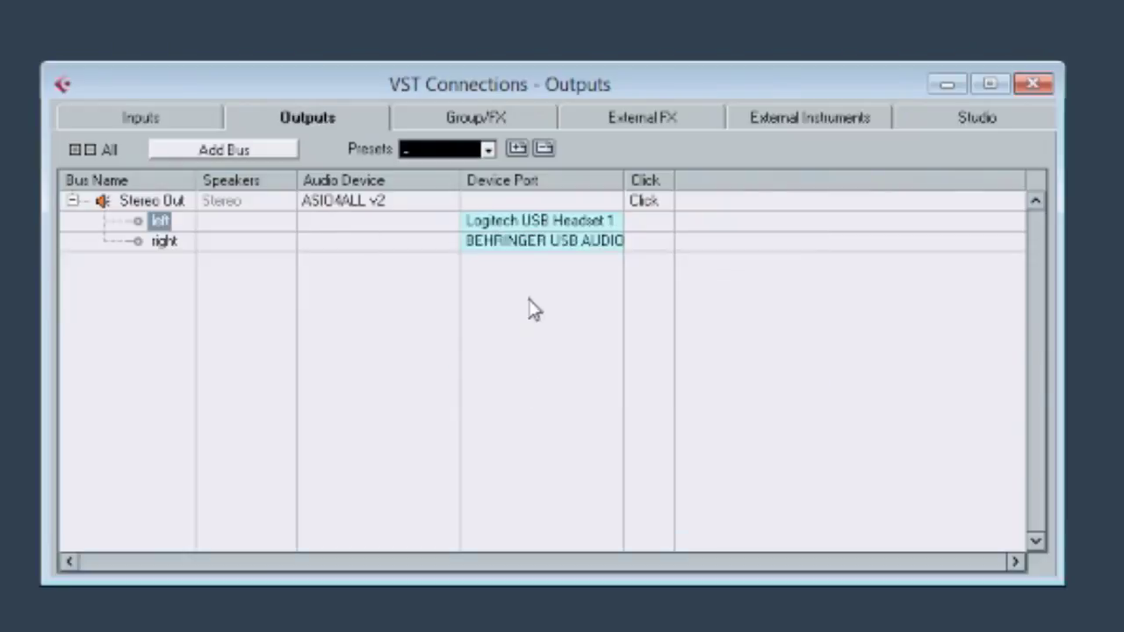
{"action": "left_click", "coordinate": [527, 242]}
{"action": "left_click", "coordinate": [562, 412]}
Step: Route the Stereo Out bus's left channel to BEHRINGER USB AUDIO 1 and its right channel to BEHRINGER USB AUDIO 2
{"action": "left_click", "coordinate": [497, 222]}
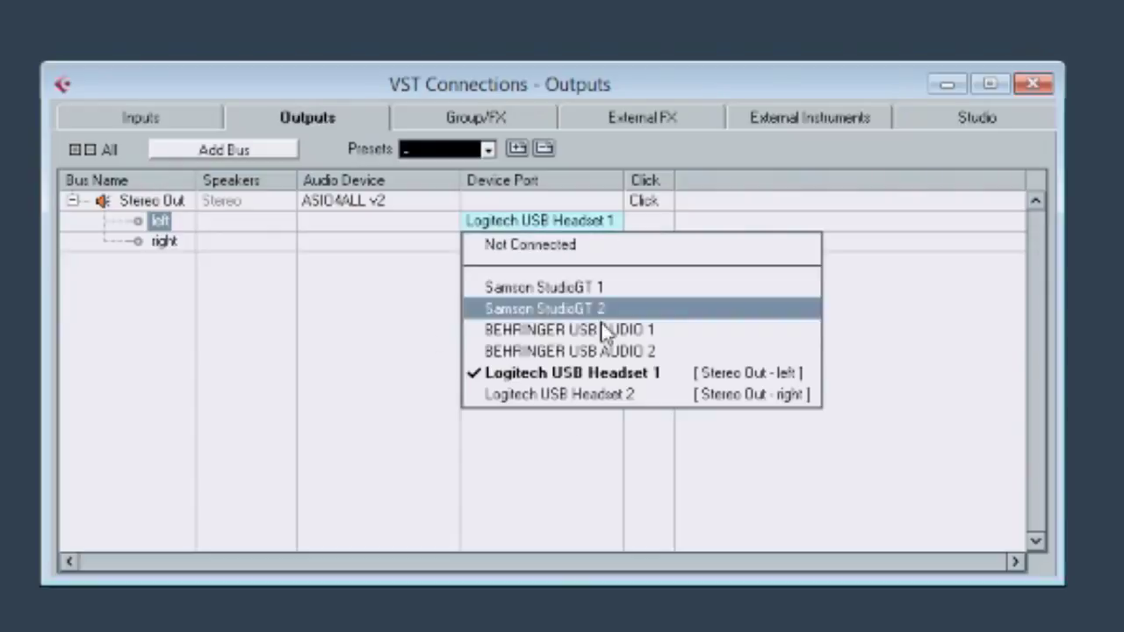
{"action": "left_click", "coordinate": [597, 329]}
{"action": "left_click", "coordinate": [534, 243]}
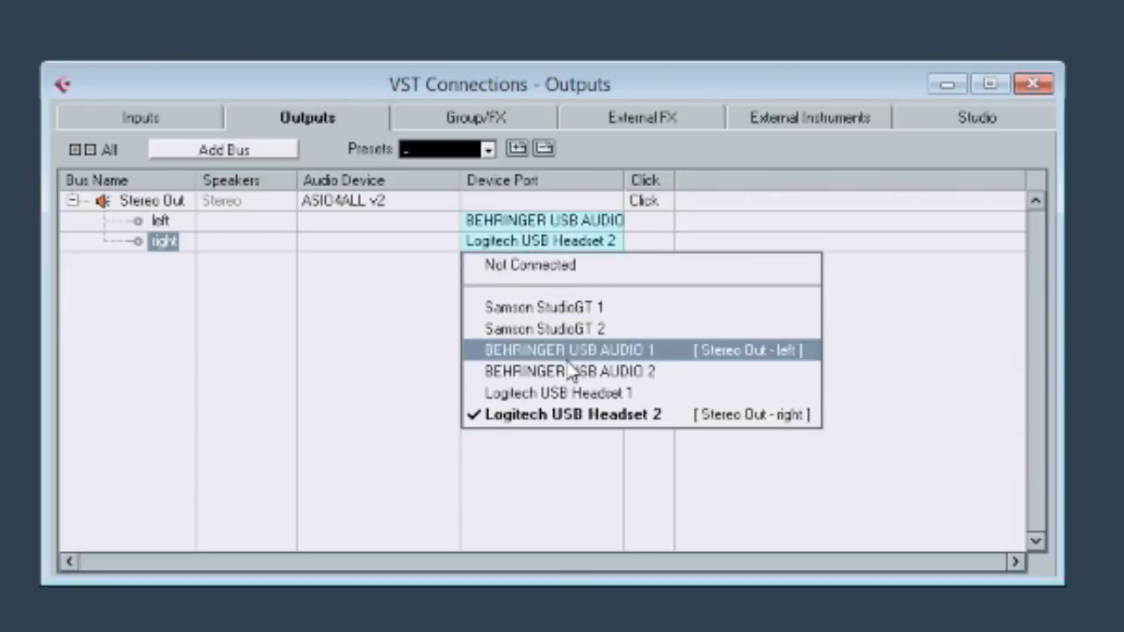
{"action": "left_click", "coordinate": [571, 368]}
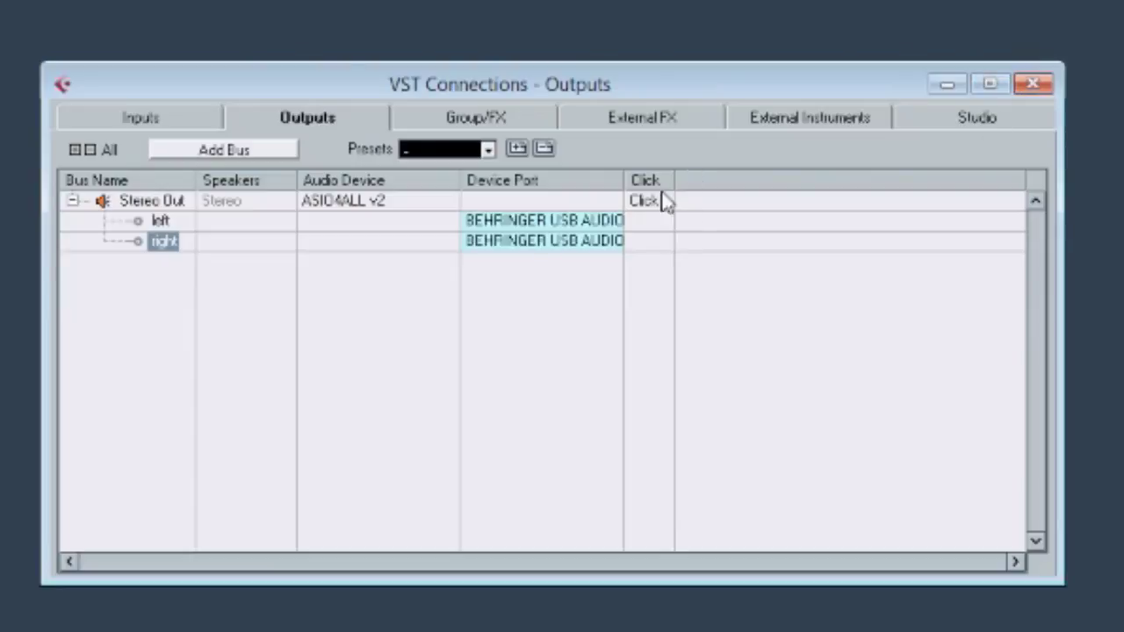
{"action": "left_click", "coordinate": [640, 326]}
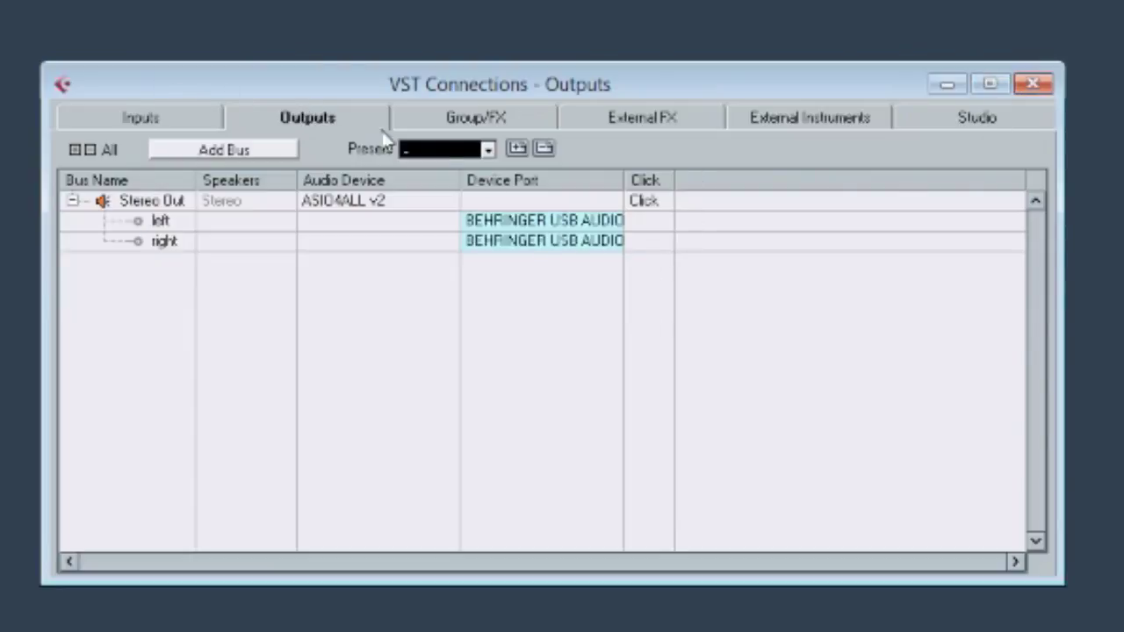
Step: Check the device ports available for the left channels of the Stereo Out and Stereo In buses, and close VST Connections
{"action": "left_click", "coordinate": [561, 221]}
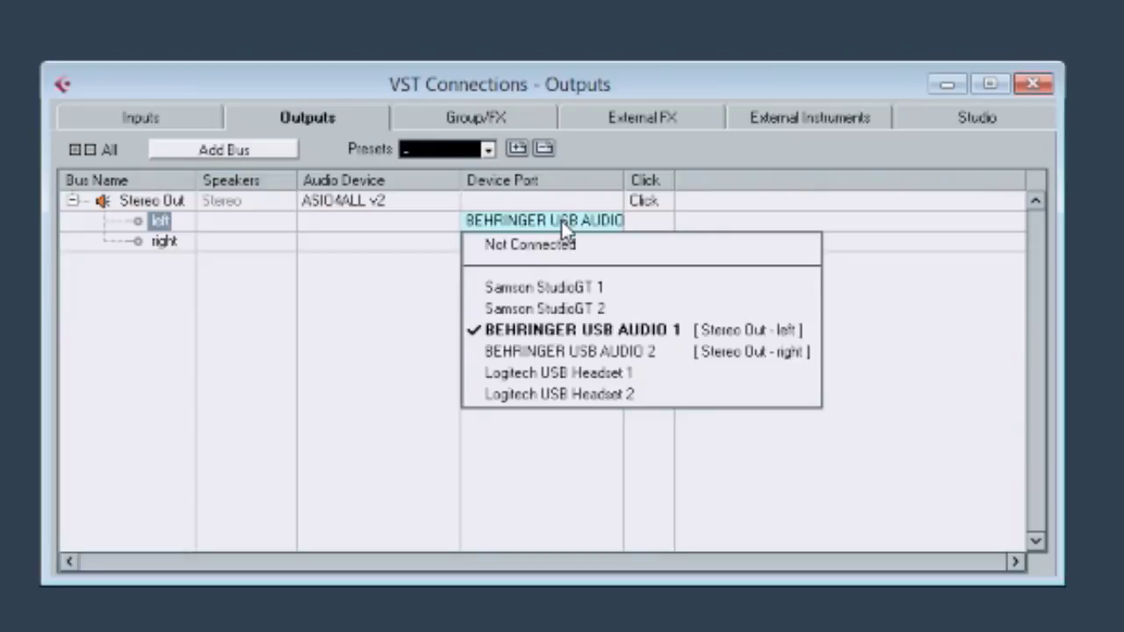
{"action": "left_click", "coordinate": [394, 279]}
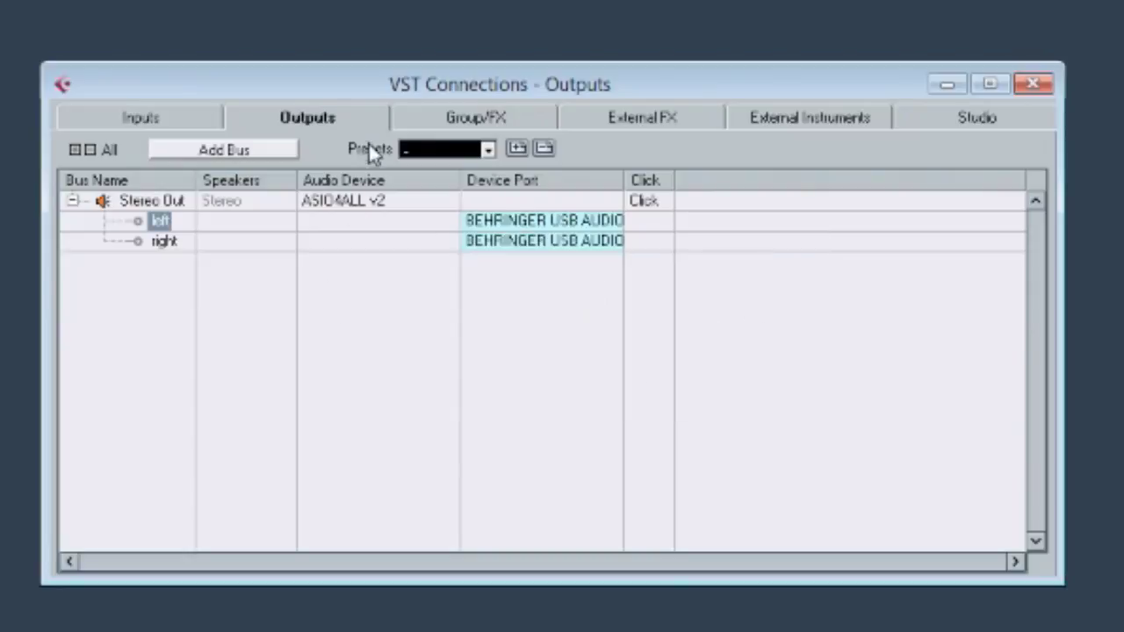
{"action": "left_click", "coordinate": [145, 121]}
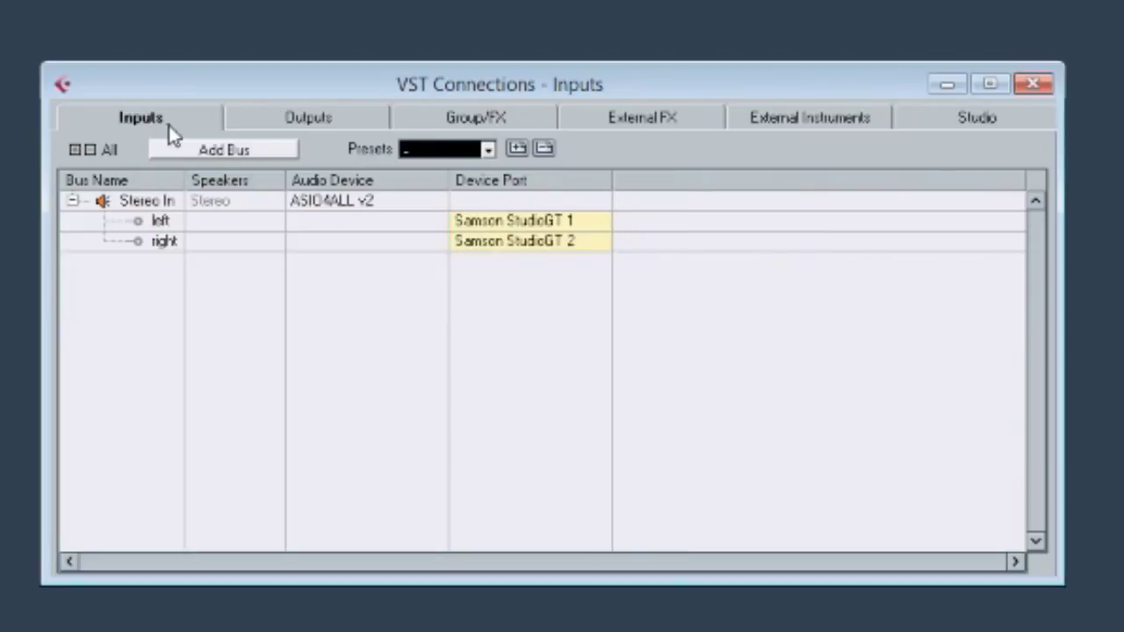
{"action": "left_click", "coordinate": [509, 225]}
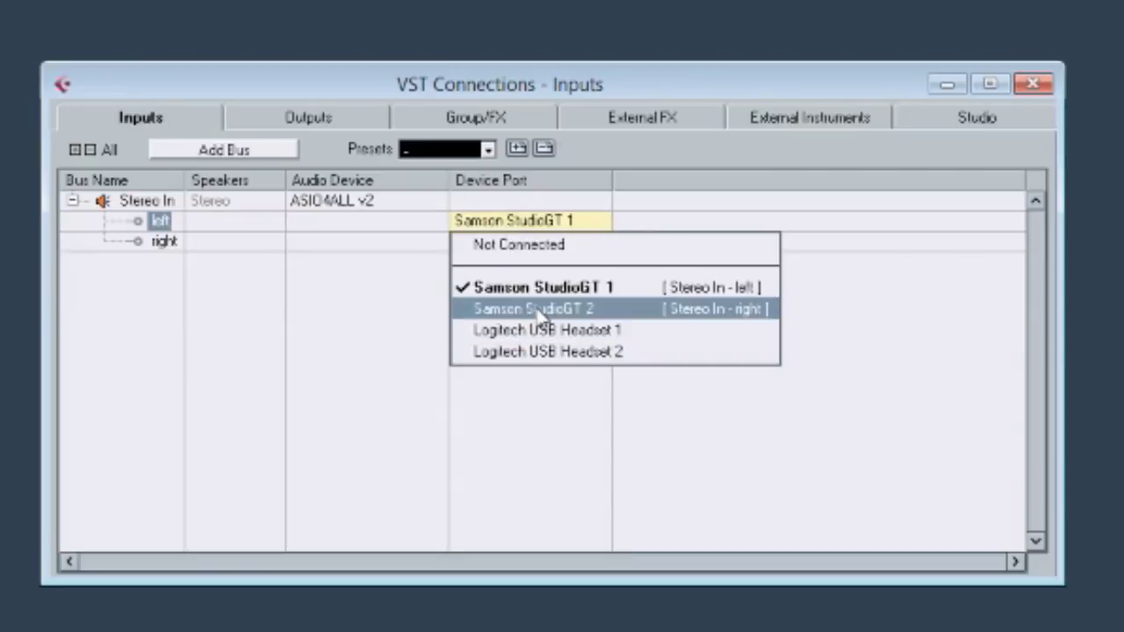
{"action": "left_click", "coordinate": [369, 280]}
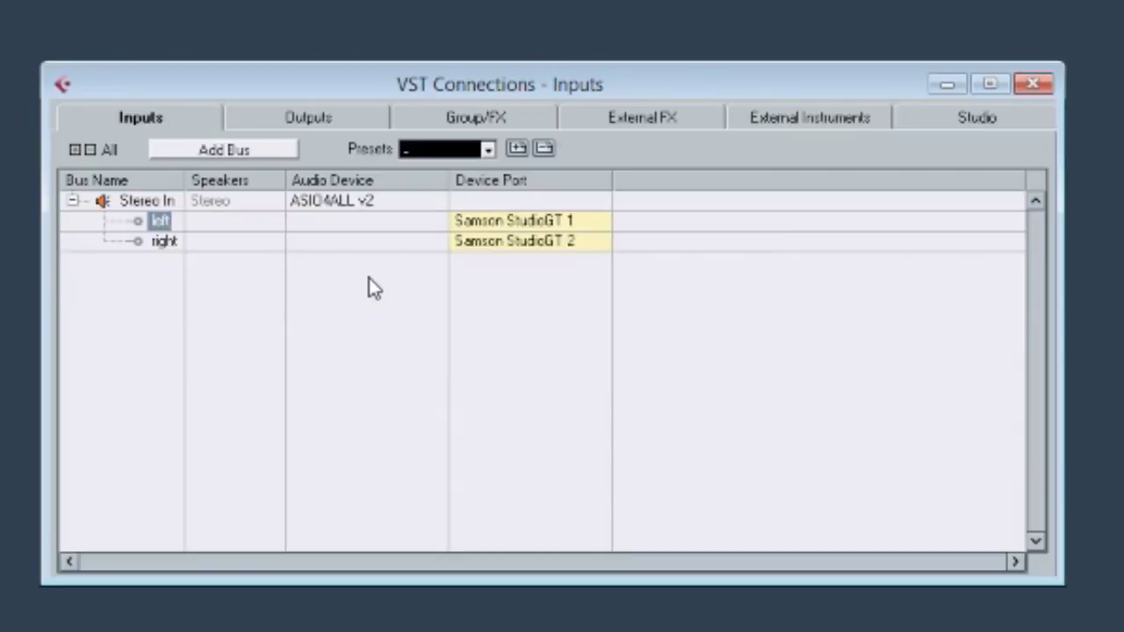
{"action": "left_click", "coordinate": [1022, 88]}
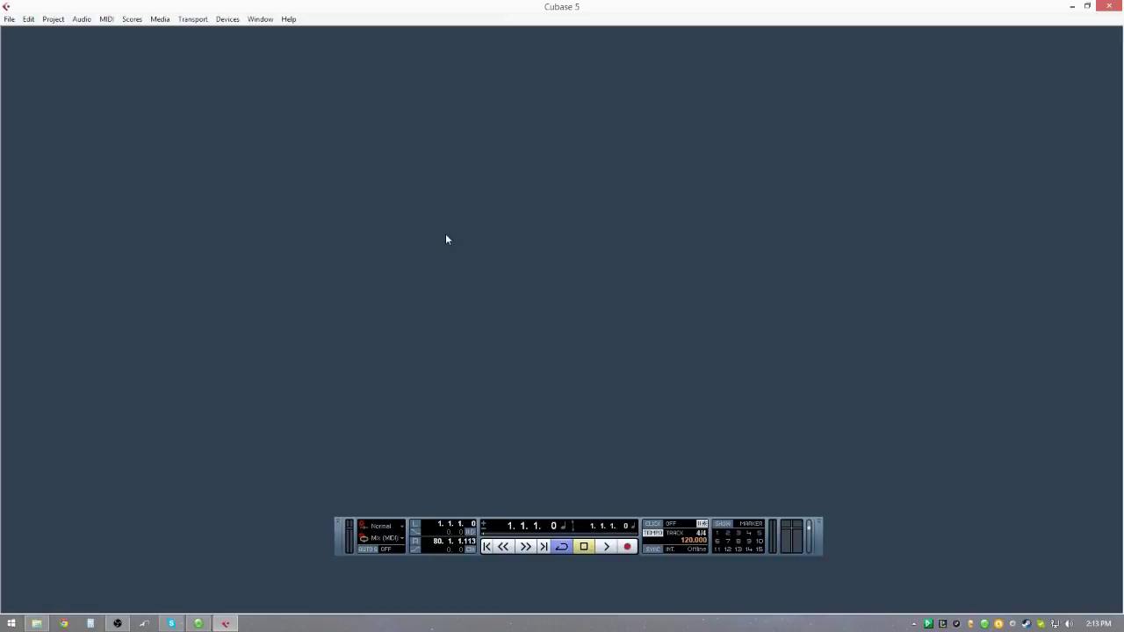
Step: Create a new Cubase project and accept its project folder
{"action": "left_click", "coordinate": [9, 19]}
{"action": "left_click", "coordinate": [40, 33]}
{"action": "left_click", "coordinate": [212, 284]}
{"action": "left_click", "coordinate": [576, 383]}
Step: Add one stereo audio track to the new project
{"action": "right_click", "coordinate": [180, 120]}
{"action": "left_click", "coordinate": [202, 120]}
{"action": "left_click", "coordinate": [427, 299]}
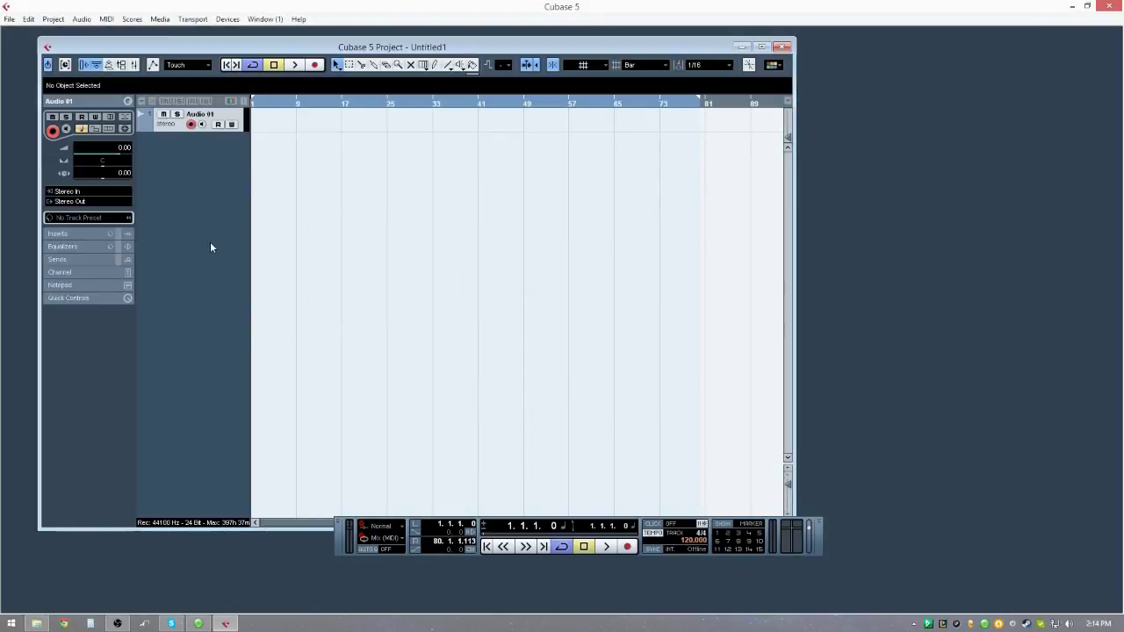
Step: Examine the input and output bus choices offered for the Audio 01 track, leaving its routing on Stereo In and Stereo Out
{"action": "left_click", "coordinate": [86, 194]}
{"action": "left_click", "coordinate": [100, 193]}
{"action": "left_click", "coordinate": [100, 193]}
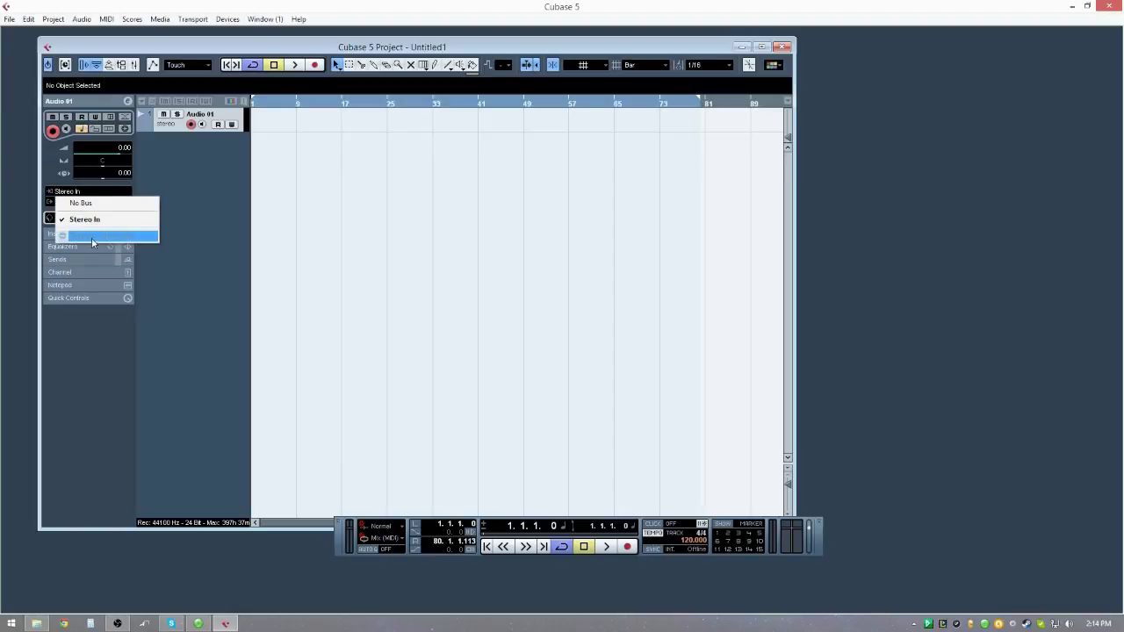
{"action": "left_click", "coordinate": [151, 168]}
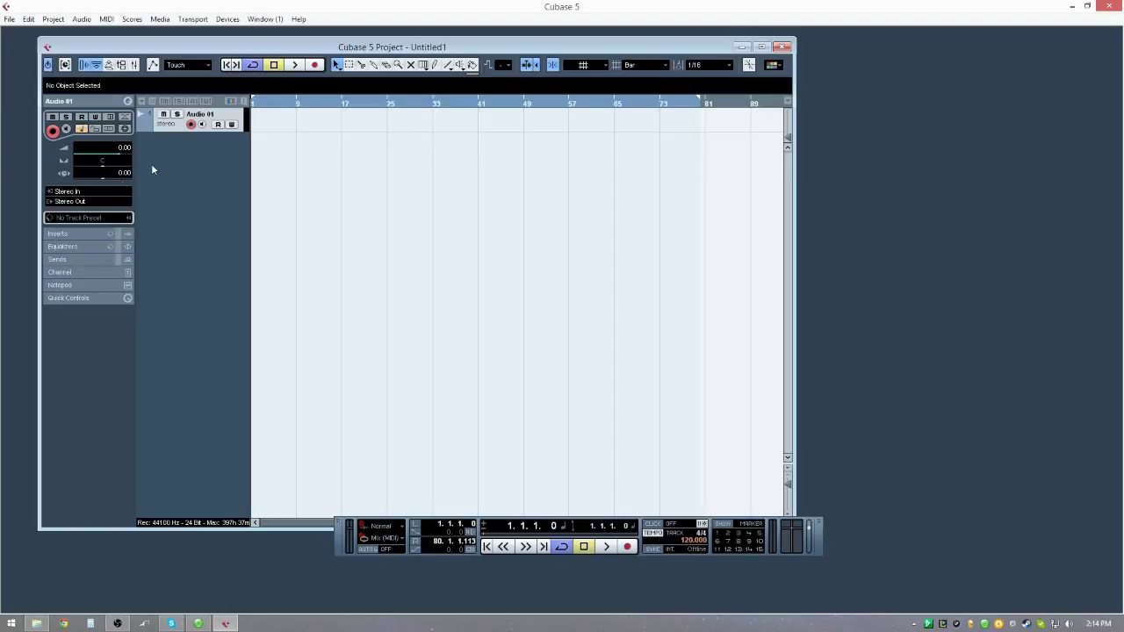
{"action": "left_click", "coordinate": [72, 207]}
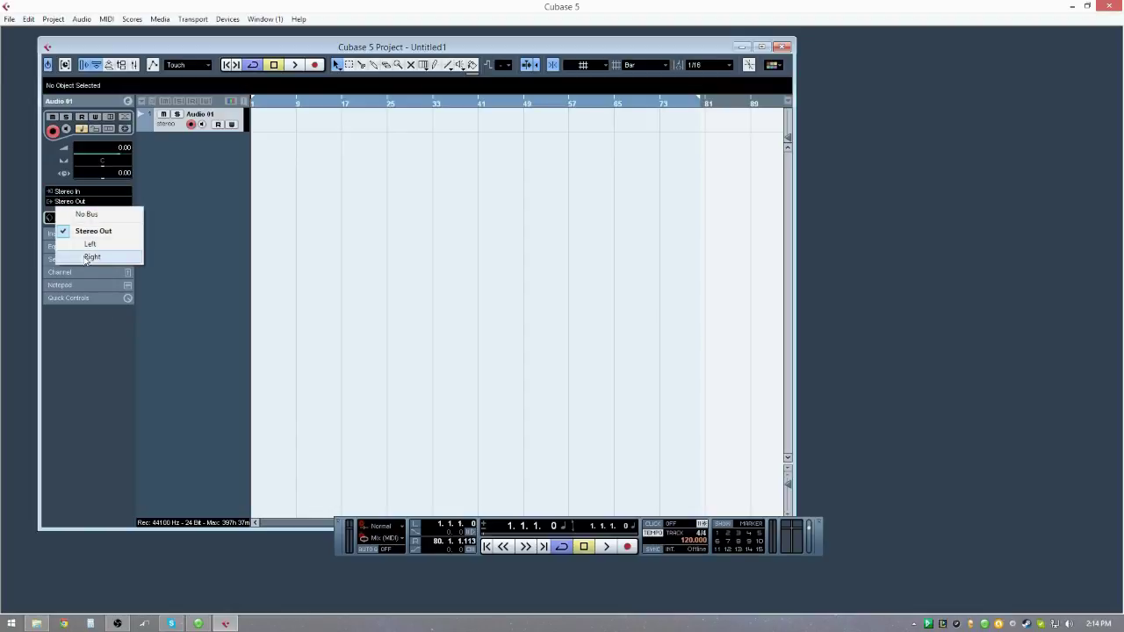
{"action": "left_click", "coordinate": [75, 180]}
{"action": "left_click", "coordinate": [72, 192]}
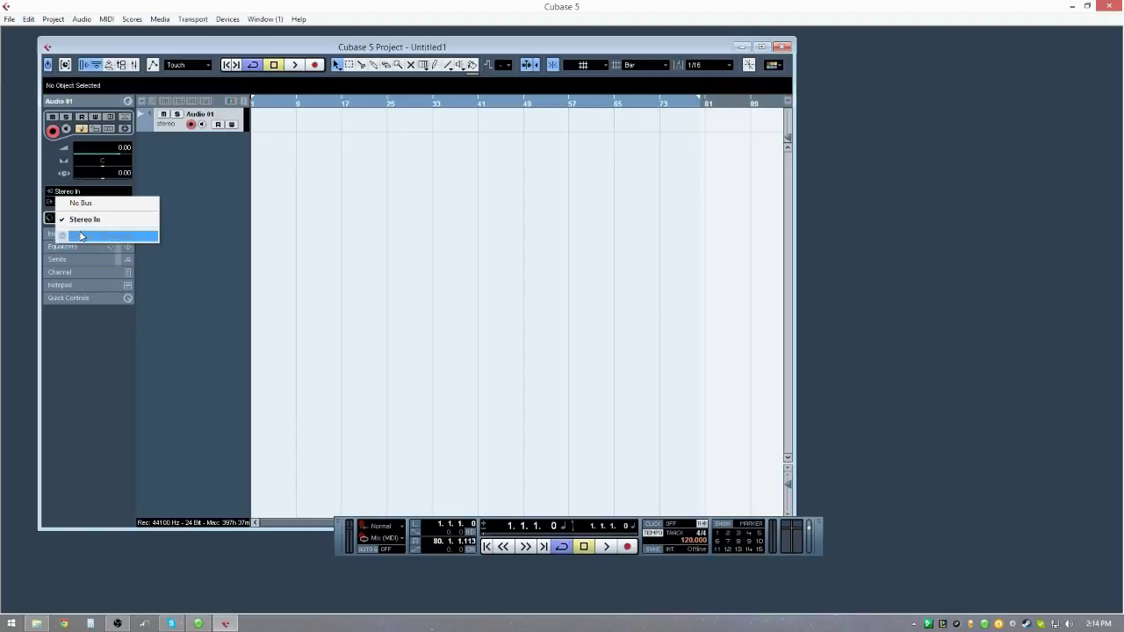
{"action": "left_click", "coordinate": [146, 168]}
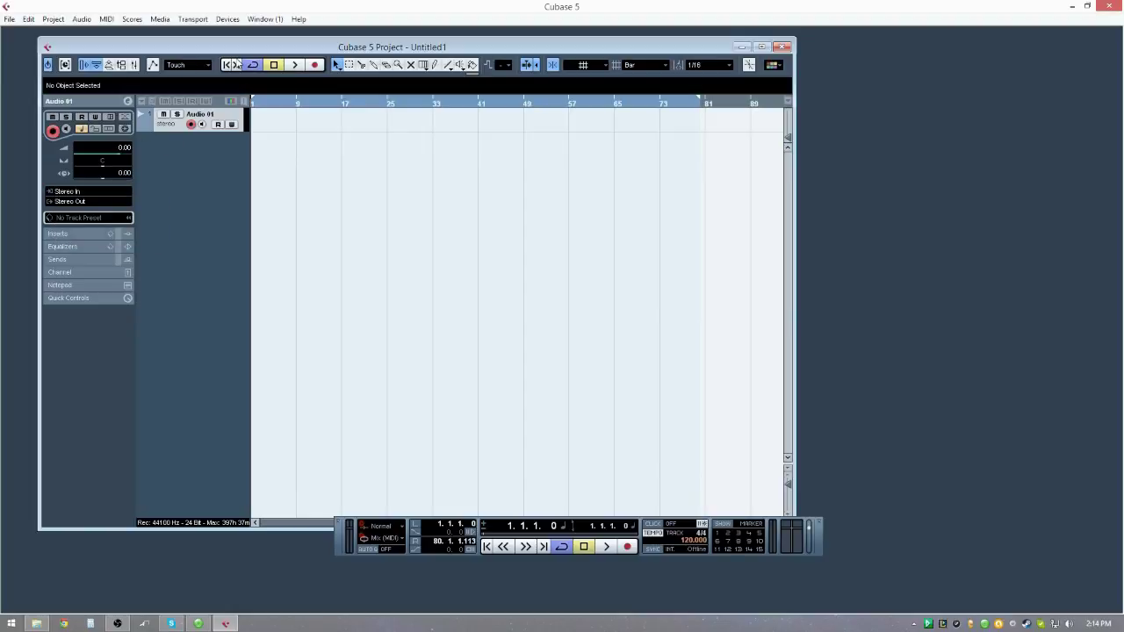
Step: Check the input bus ports in VST Connections, and close the untitled project without saving it
{"action": "key", "text": "F4"}
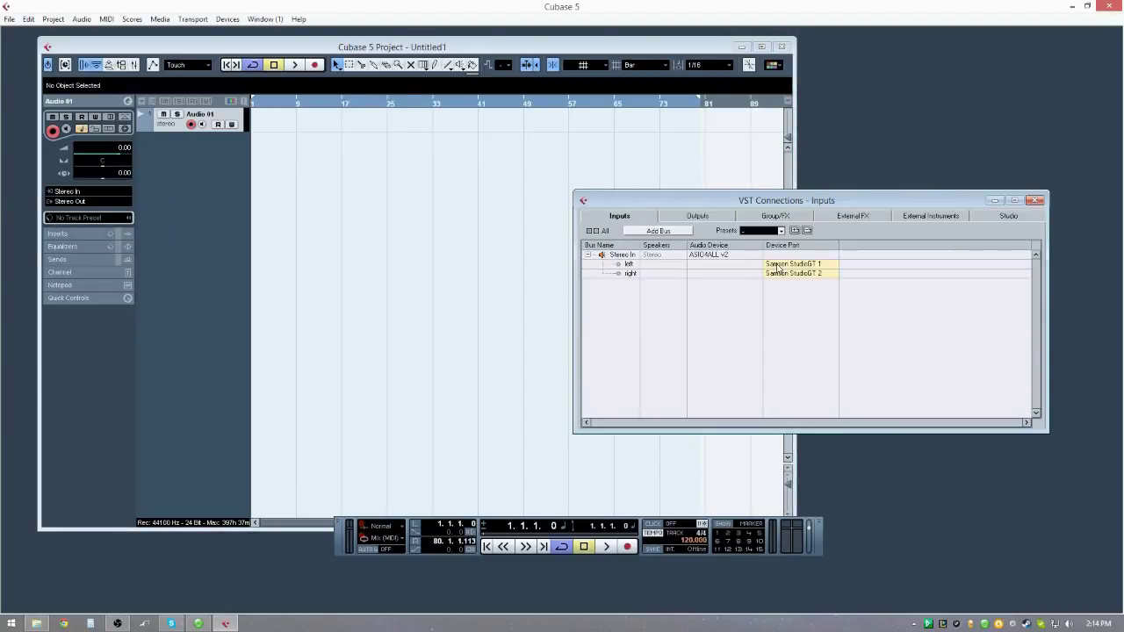
{"action": "key", "text": "F4"}
{"action": "left_click", "coordinate": [780, 46]}
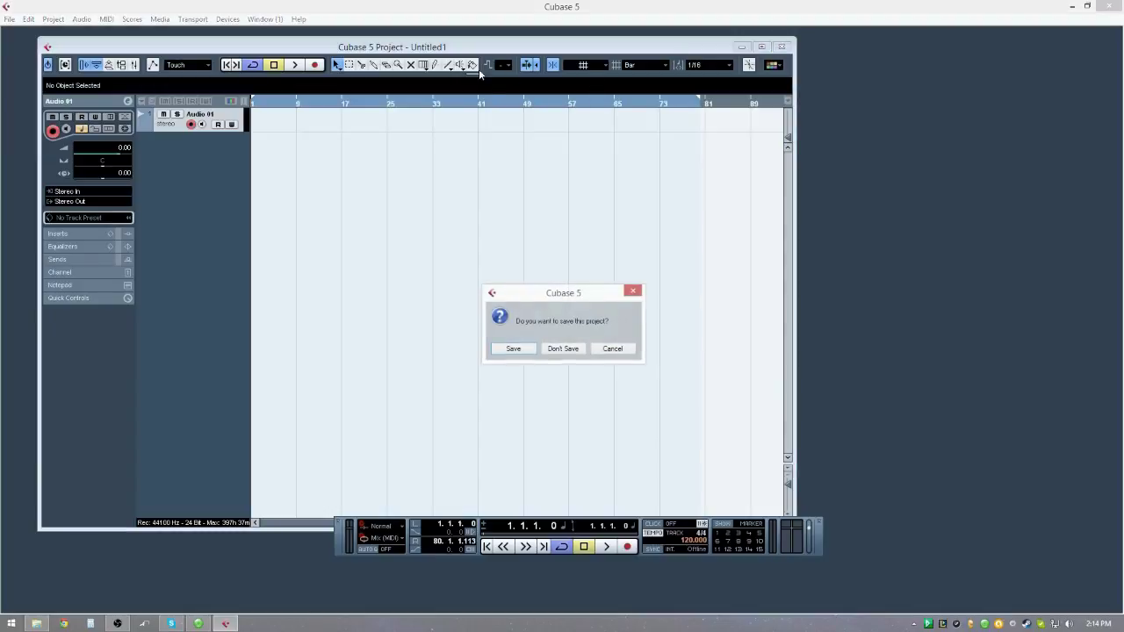
{"action": "left_click", "coordinate": [564, 347]}
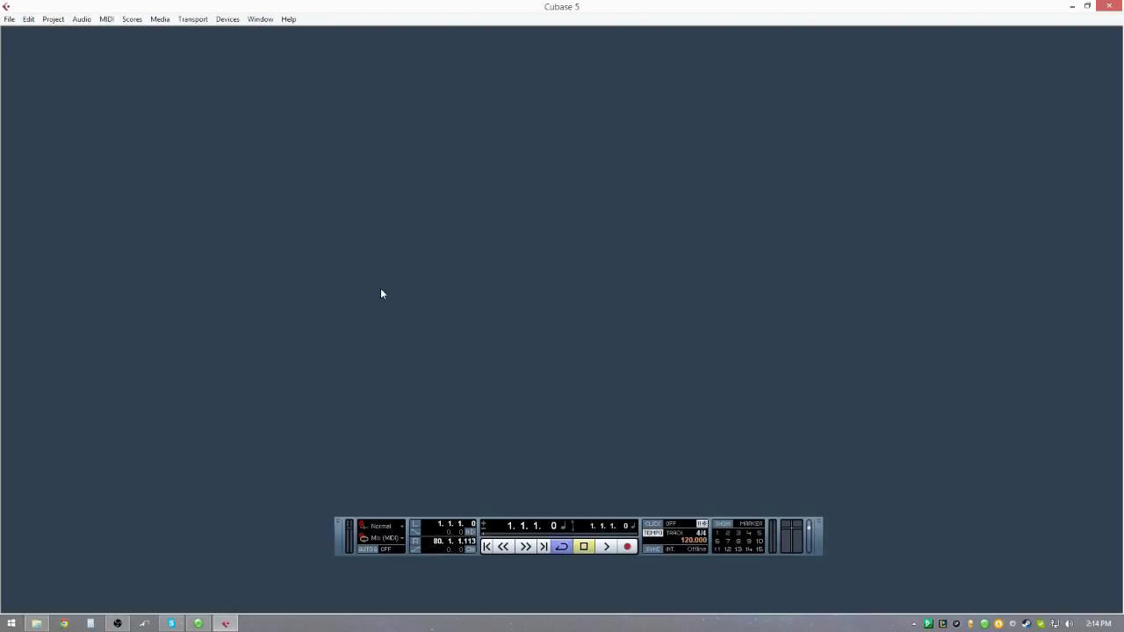
Step: Review the ASIO driver choices for the VST Audio System in Device Setup, keeping ASIO4ALL v2 selected
{"action": "left_click", "coordinate": [227, 18]}
{"action": "left_click", "coordinate": [167, 277]}
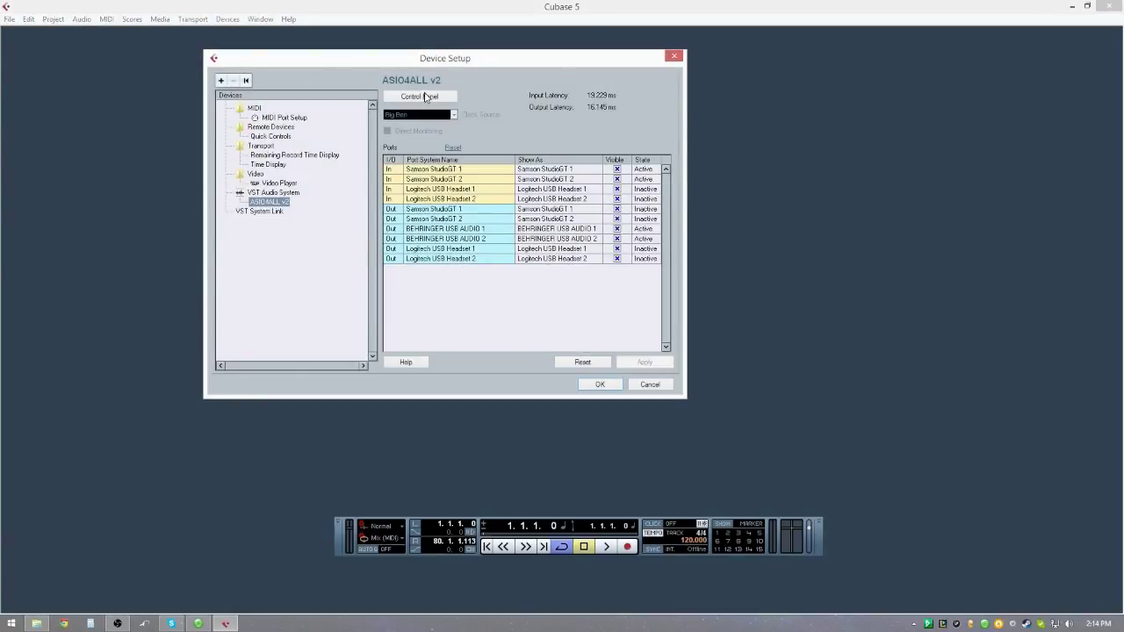
{"action": "left_click", "coordinate": [272, 193]}
{"action": "left_click", "coordinate": [419, 98]}
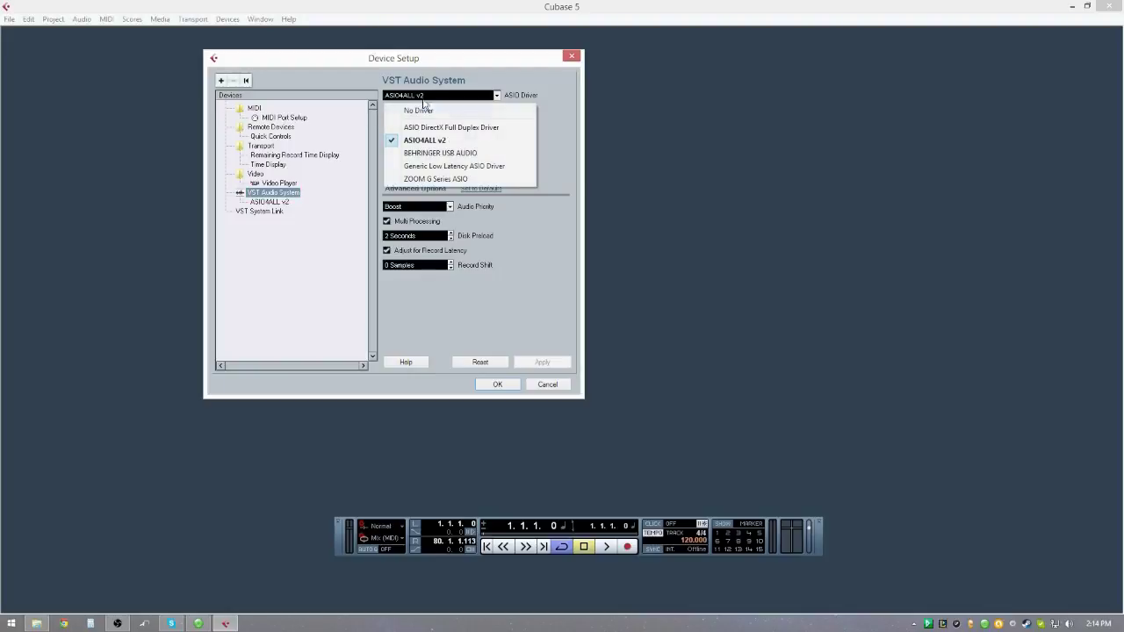
{"action": "left_click", "coordinate": [450, 100]}
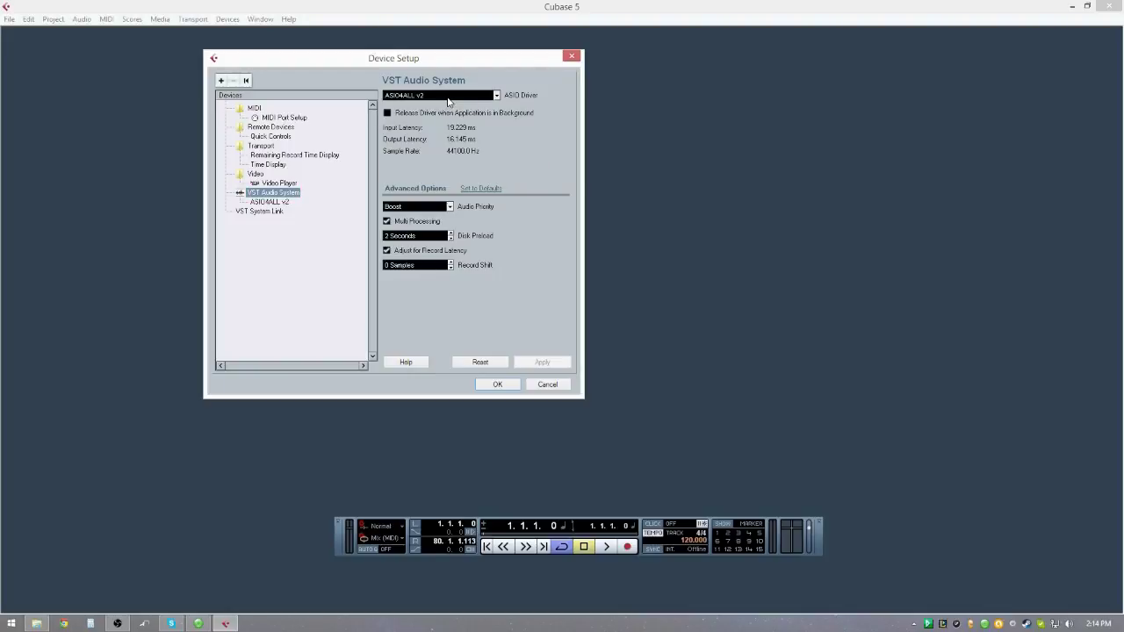
{"action": "left_click", "coordinate": [448, 98]}
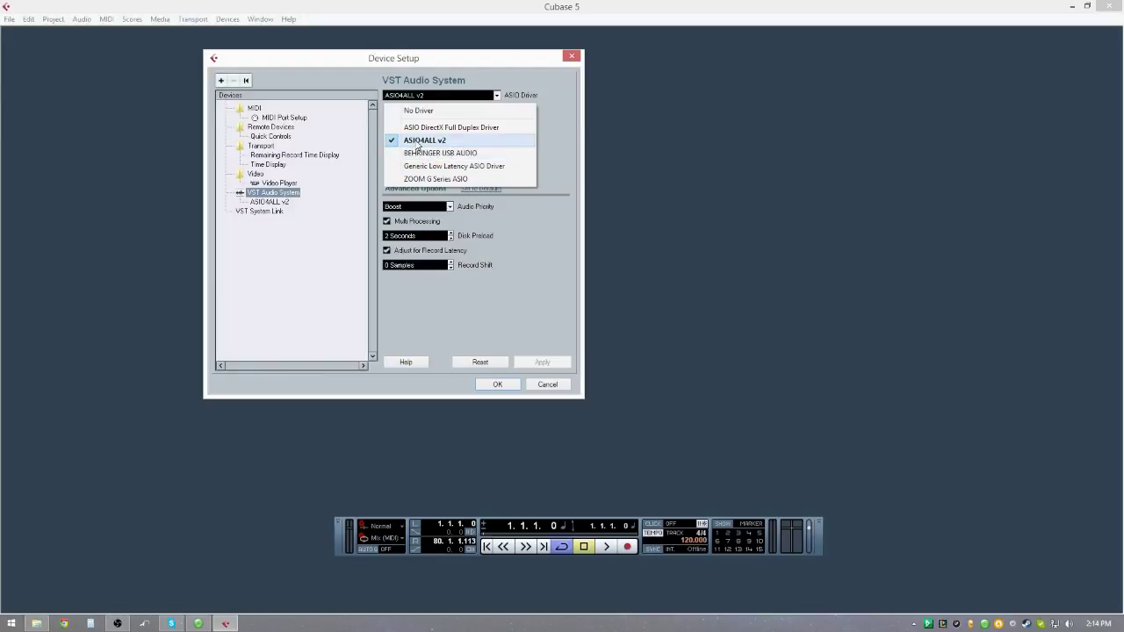
{"action": "left_click", "coordinate": [418, 147]}
{"action": "left_click", "coordinate": [582, 349]}
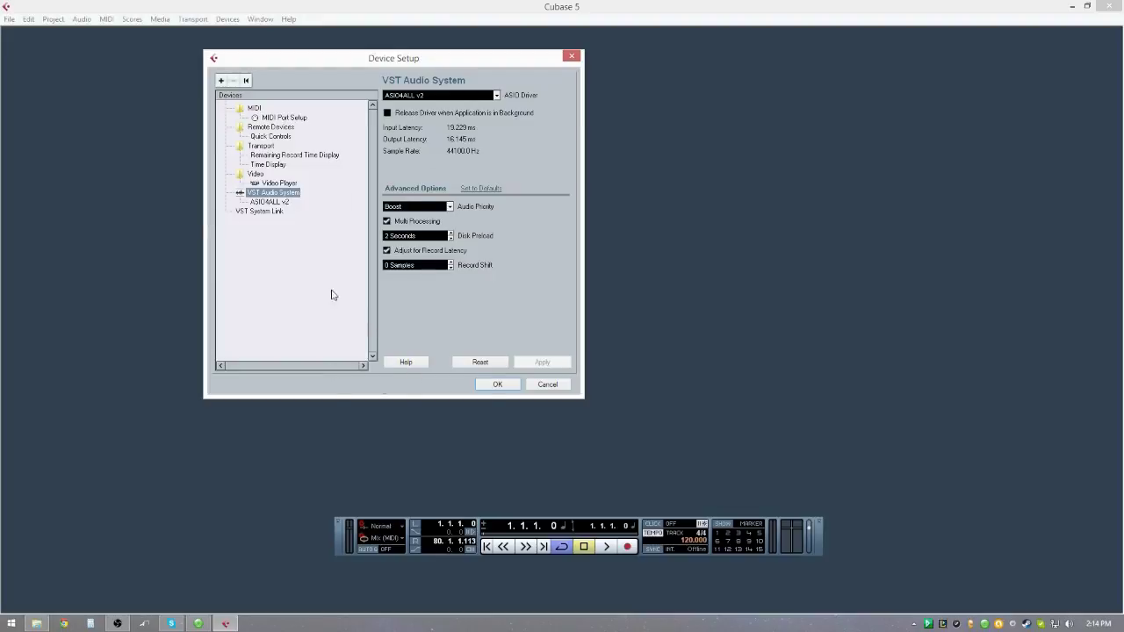
Step: Examine the WDM device list and Speaker2's status in the ASIO4ALL v2 control panel, and close the panel and Device Setup
{"action": "left_click", "coordinate": [270, 204]}
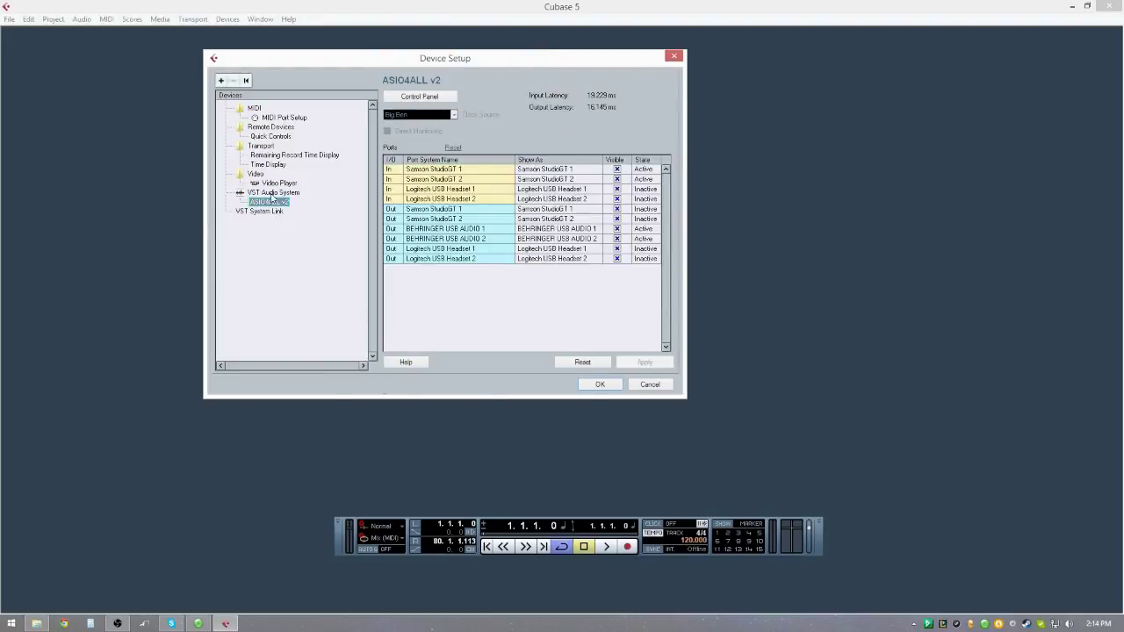
{"action": "left_click", "coordinate": [445, 95]}
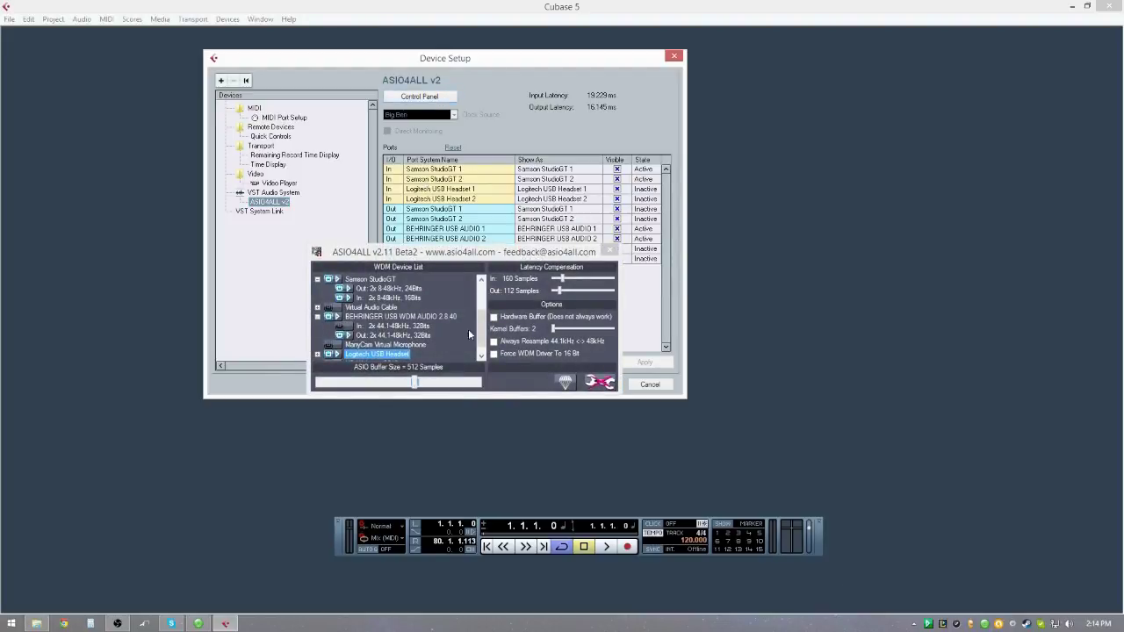
{"action": "scroll", "coordinate": [393, 307], "scroll_direction": "up", "scroll_amount": 5}
{"action": "mouse_move", "coordinate": [351, 310]}
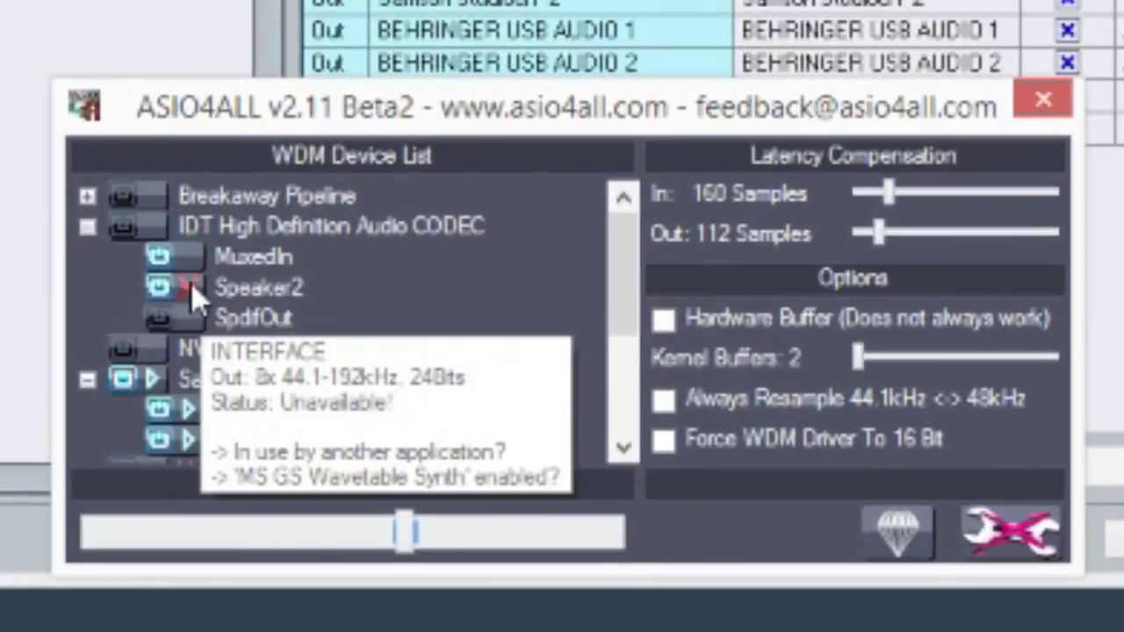
{"action": "left_click", "coordinate": [1040, 101]}
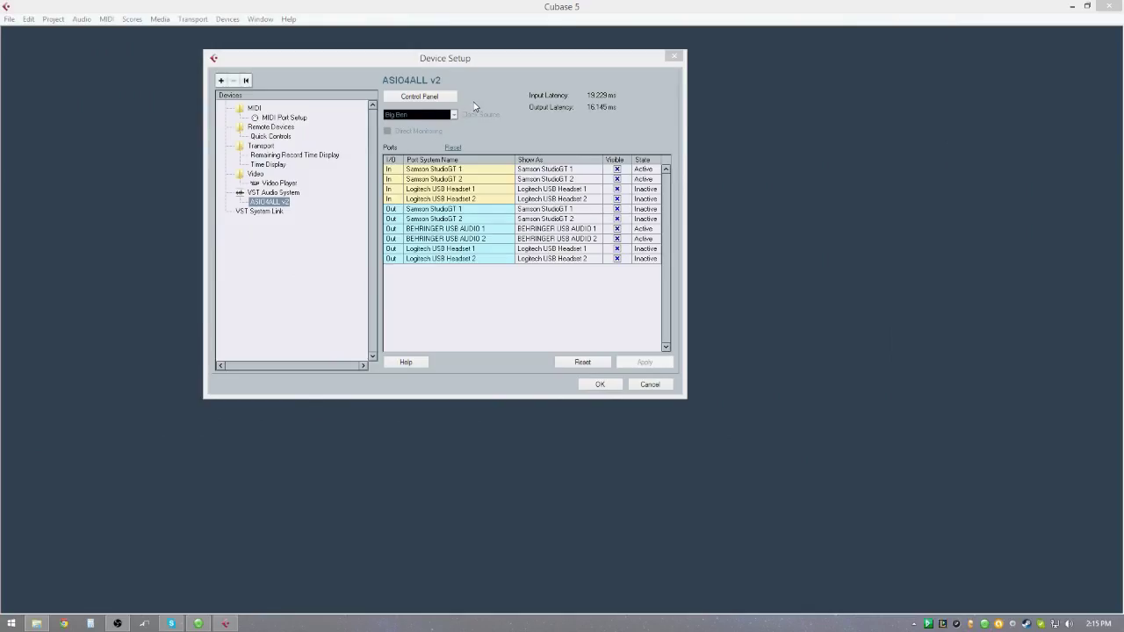
{"action": "left_click", "coordinate": [454, 99]}
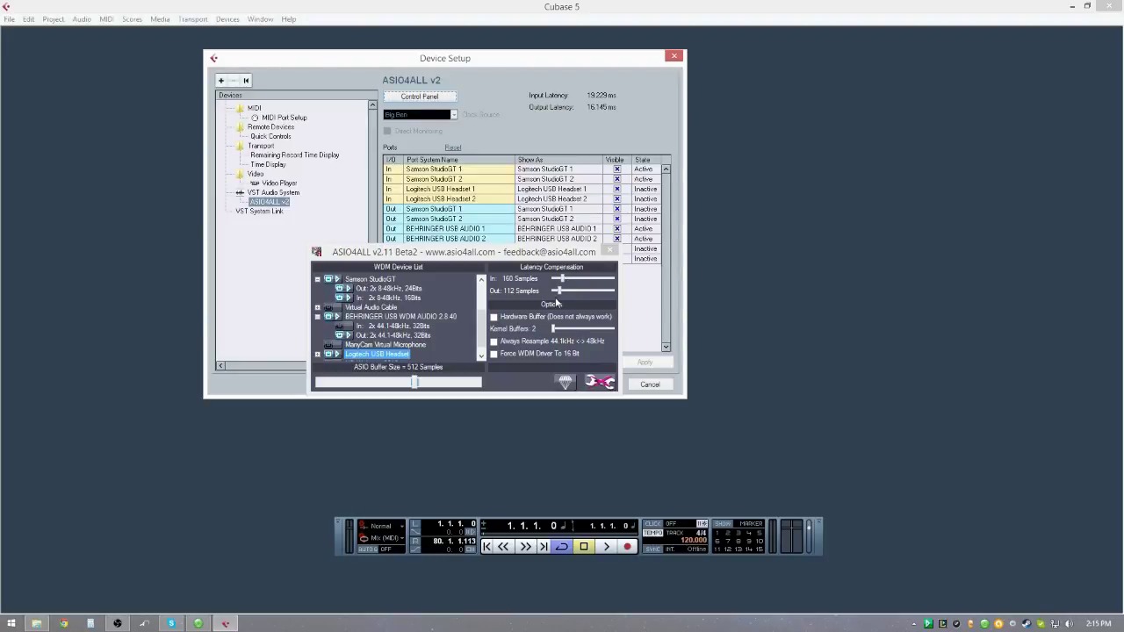
{"action": "left_click", "coordinate": [610, 252]}
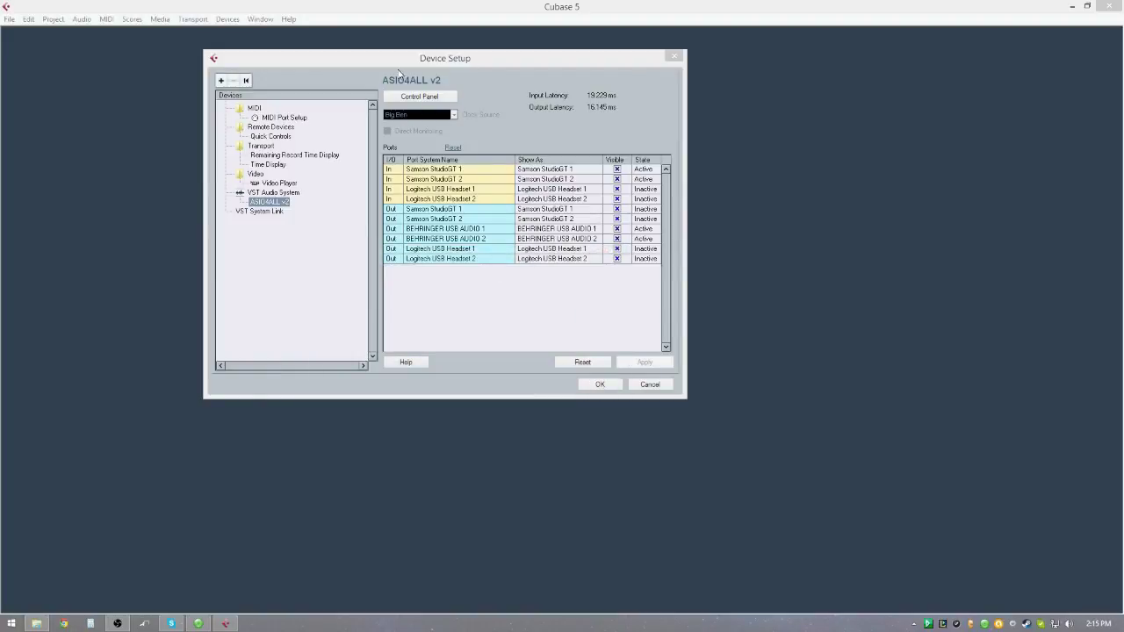
{"action": "left_click", "coordinate": [603, 385]}
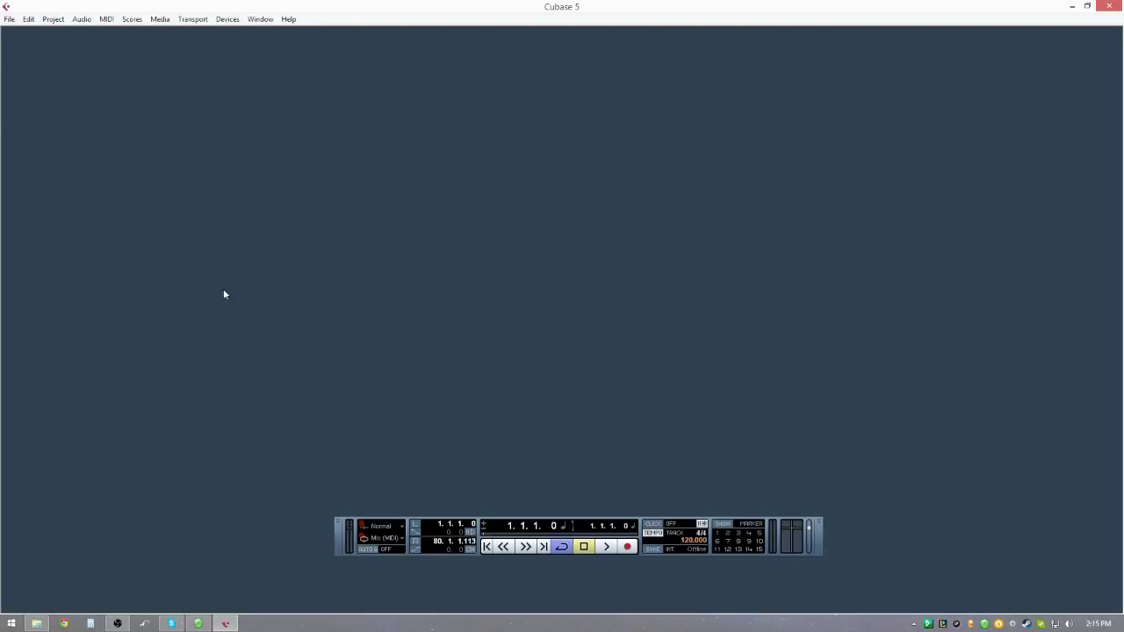
Step: Open the recent project 0201.cpr and shift its project window slightly
{"action": "left_click", "coordinate": [8, 19]}
{"action": "mouse_move", "coordinate": [70, 299]}
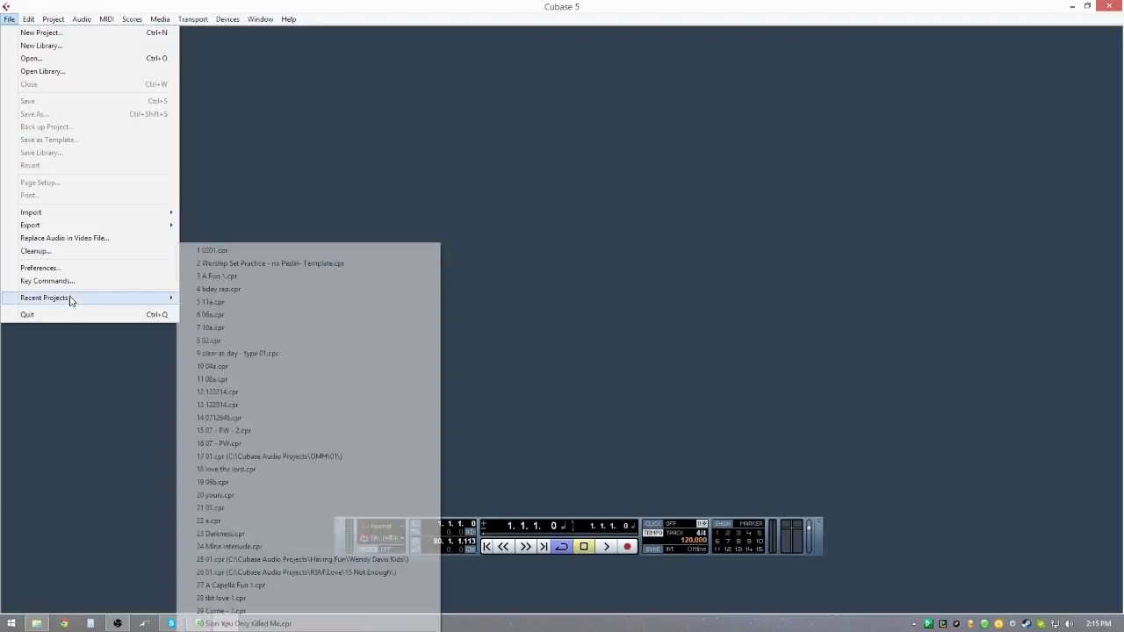
{"action": "left_click", "coordinate": [235, 251]}
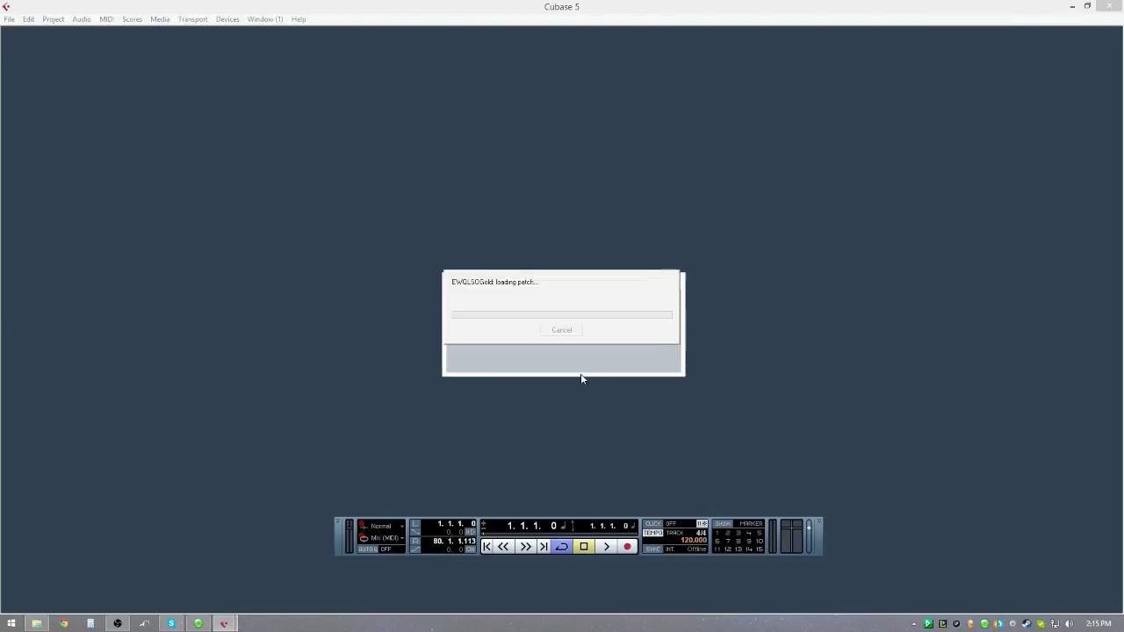
{"action": "left_click", "coordinate": [577, 362]}
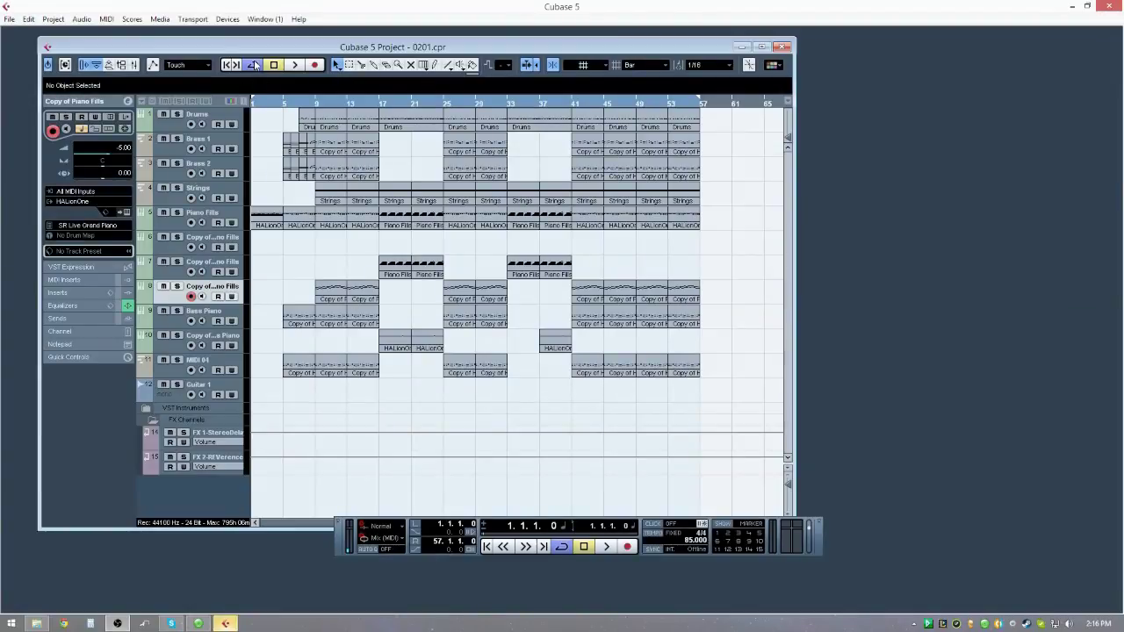
{"action": "left_click_drag", "start_coordinate": [256, 49], "coordinate": [265, 51]}
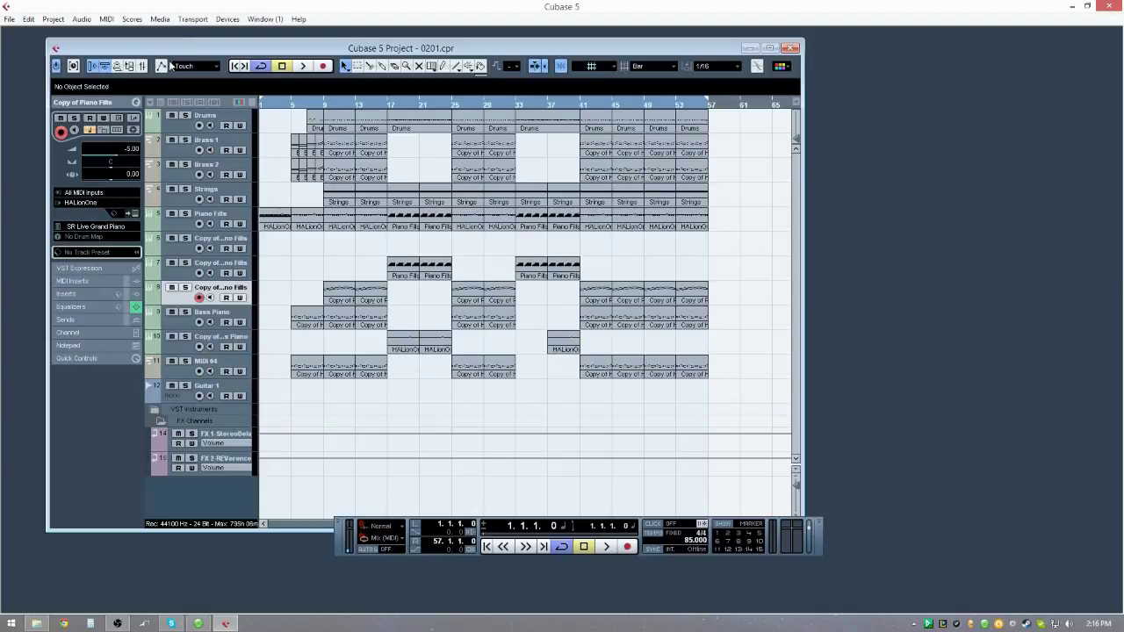
{"action": "left_click_drag", "start_coordinate": [173, 53], "coordinate": [185, 55]}
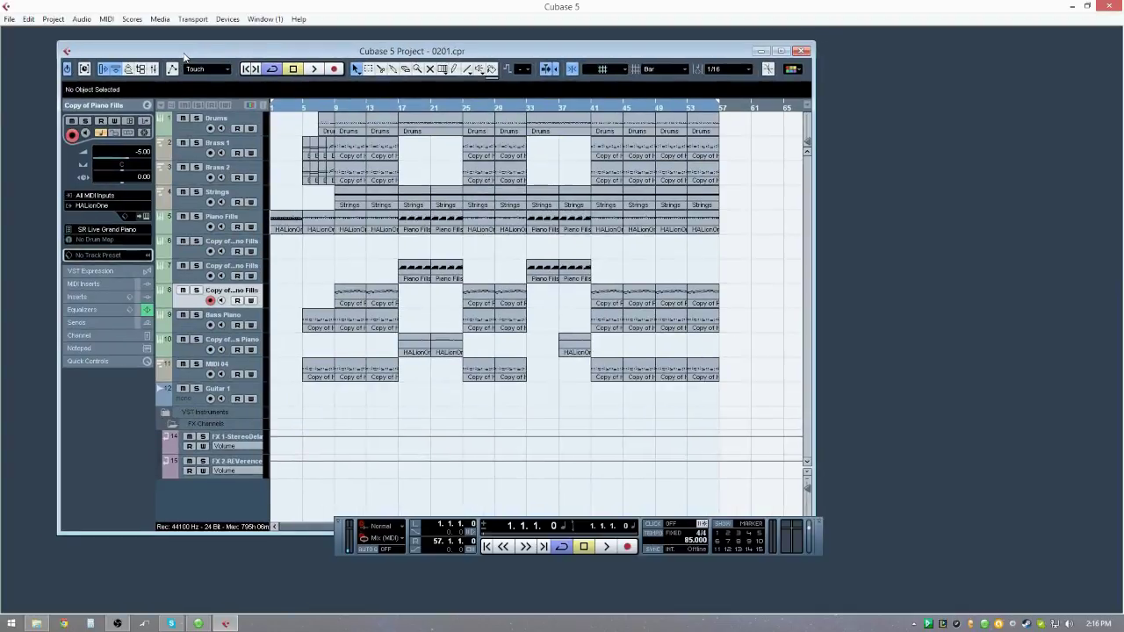
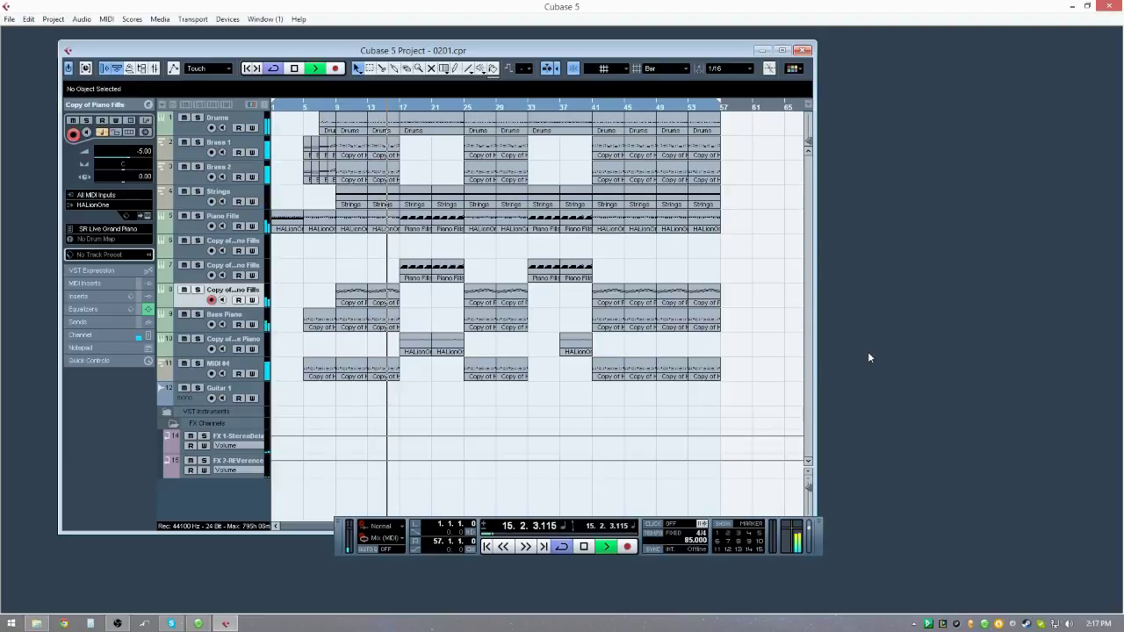
Step: Examine the notes of the Drums part starting at bar 17 in the Key Editor, and close the editor
{"action": "double_click", "coordinate": [441, 123]}
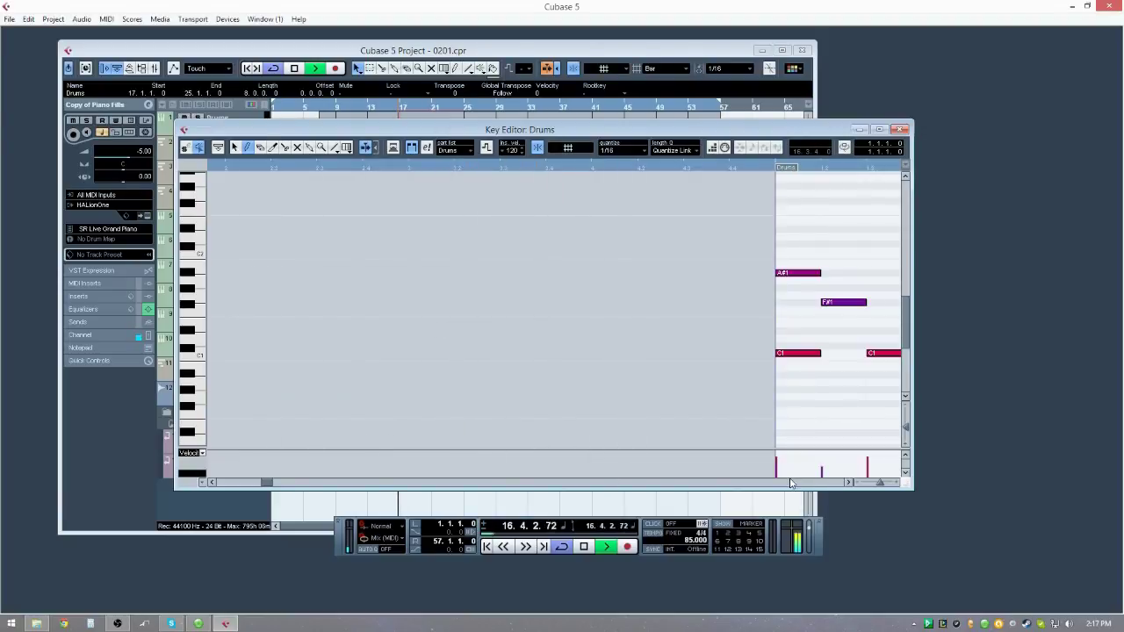
{"action": "left_click", "coordinate": [850, 482]}
{"action": "left_click_drag", "start_coordinate": [860, 484], "coordinate": [856, 485]}
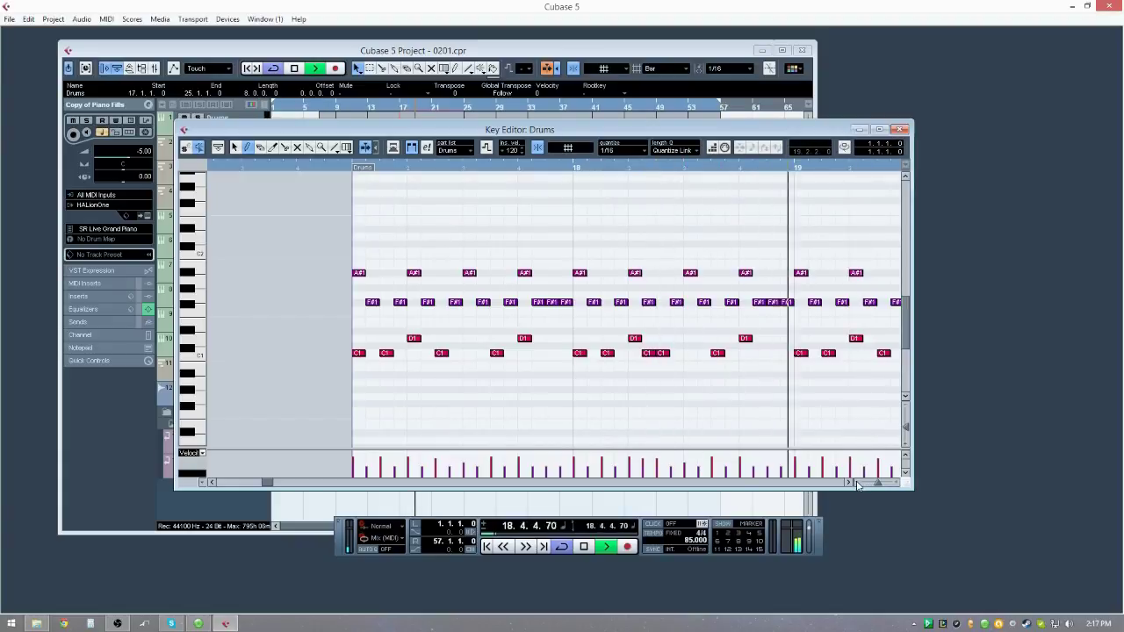
{"action": "left_click_drag", "start_coordinate": [860, 487], "coordinate": [858, 488]}
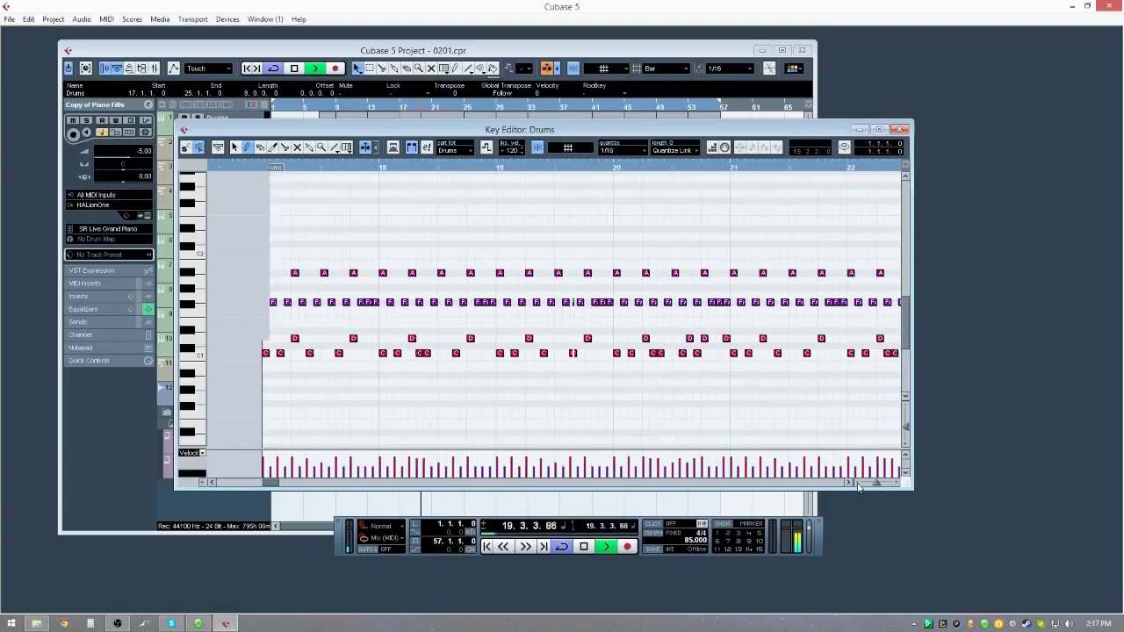
{"action": "left_click_drag", "start_coordinate": [274, 483], "coordinate": [279, 490]}
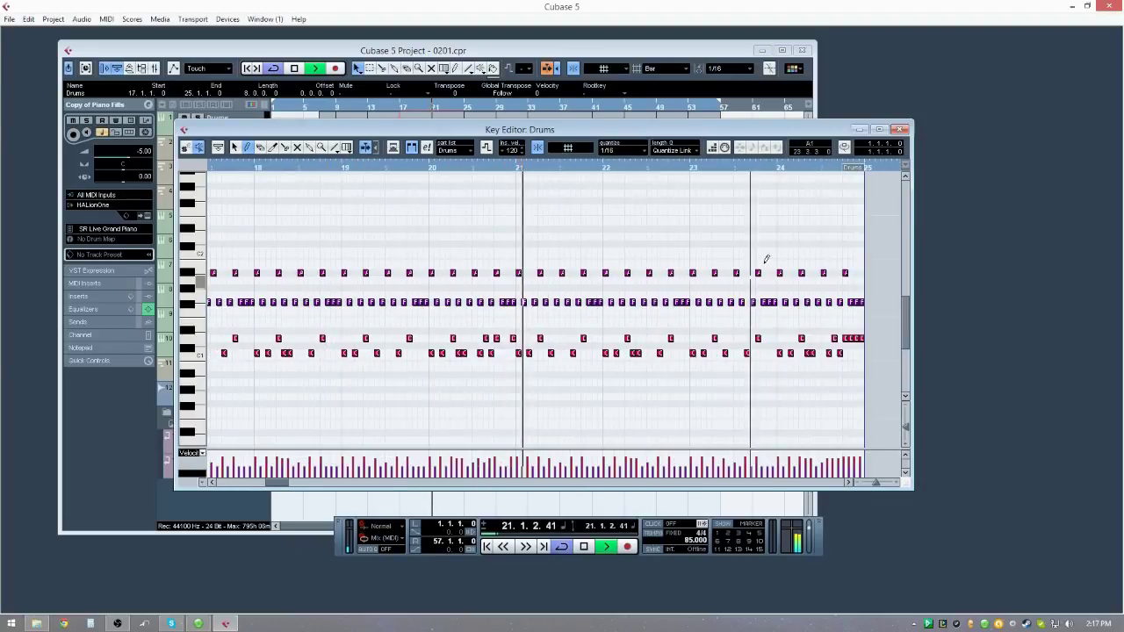
{"action": "left_click", "coordinate": [897, 132]}
Step: View the Piano Fills part at bar 21 and the Copy of Piano Fills part at bar 25 in the Key Editor
{"action": "double_click", "coordinate": [442, 215]}
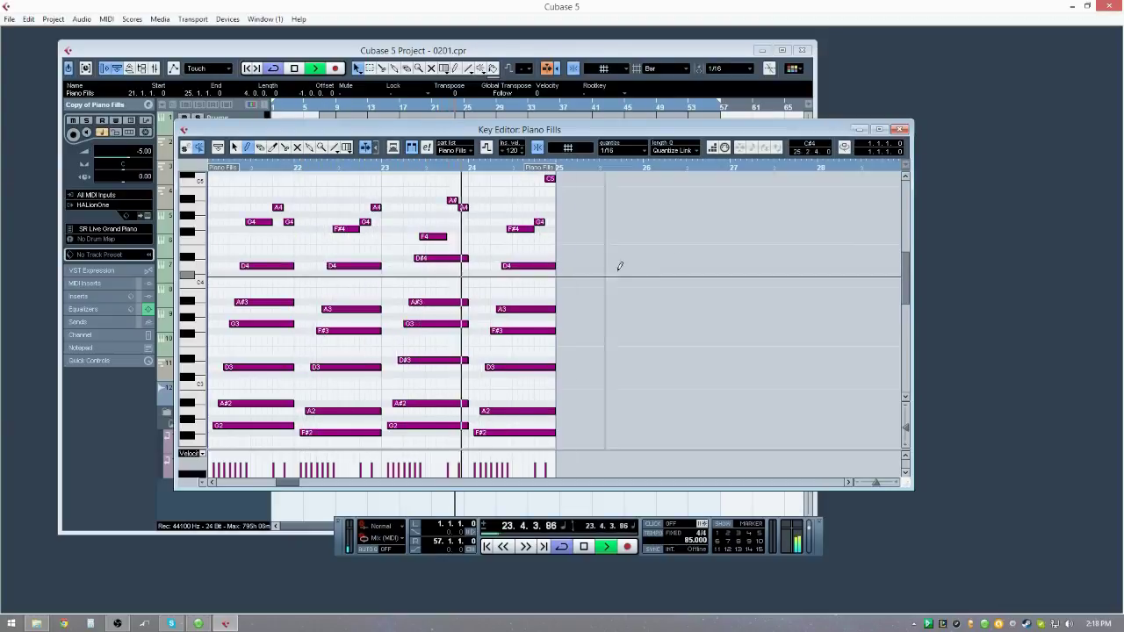
{"action": "left_click", "coordinate": [899, 129]}
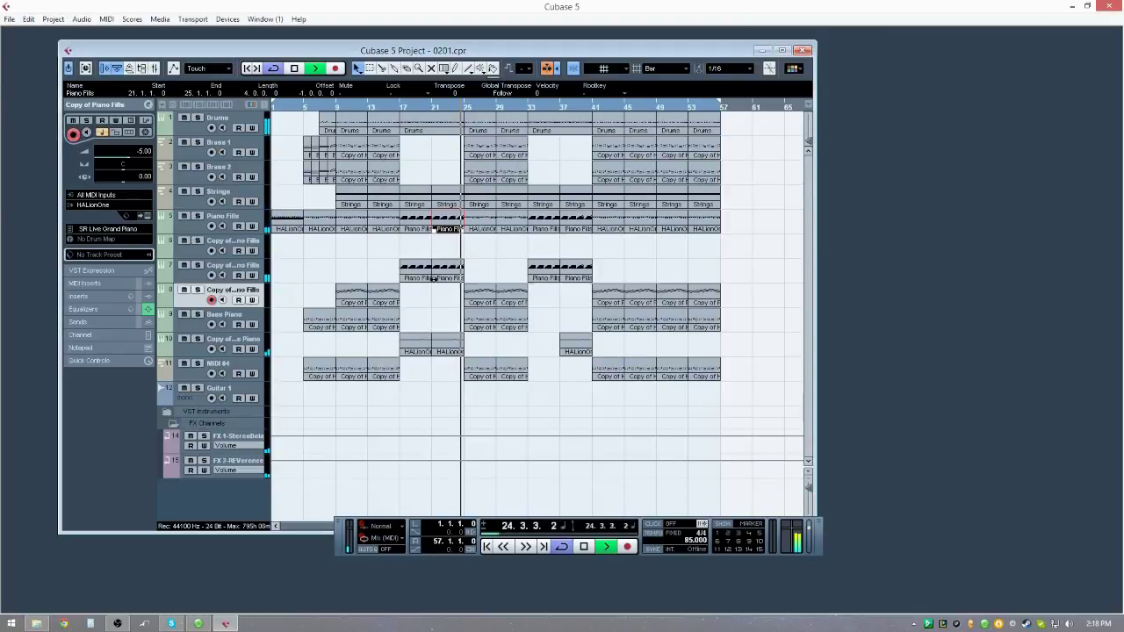
{"action": "left_click", "coordinate": [479, 285]}
{"action": "double_click", "coordinate": [481, 286]}
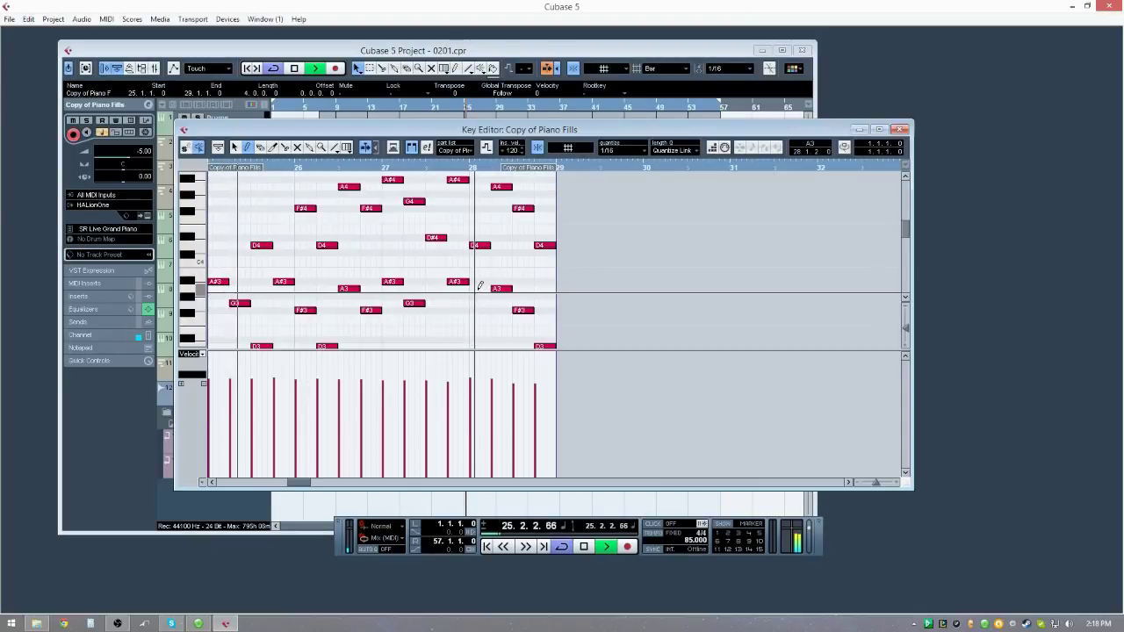
{"action": "left_click", "coordinate": [899, 129]}
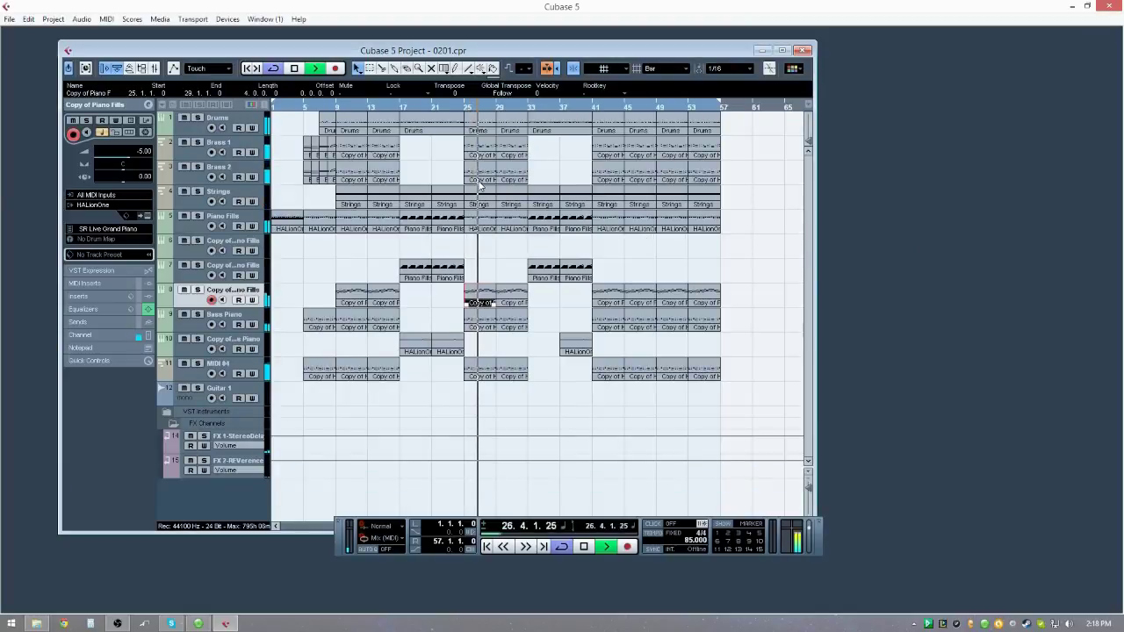
Step: Inspect the Brass 1 part at bar 25 in the Key Editor with its note display enlarged, and close the editor
{"action": "double_click", "coordinate": [481, 154]}
{"action": "left_click", "coordinate": [485, 147]}
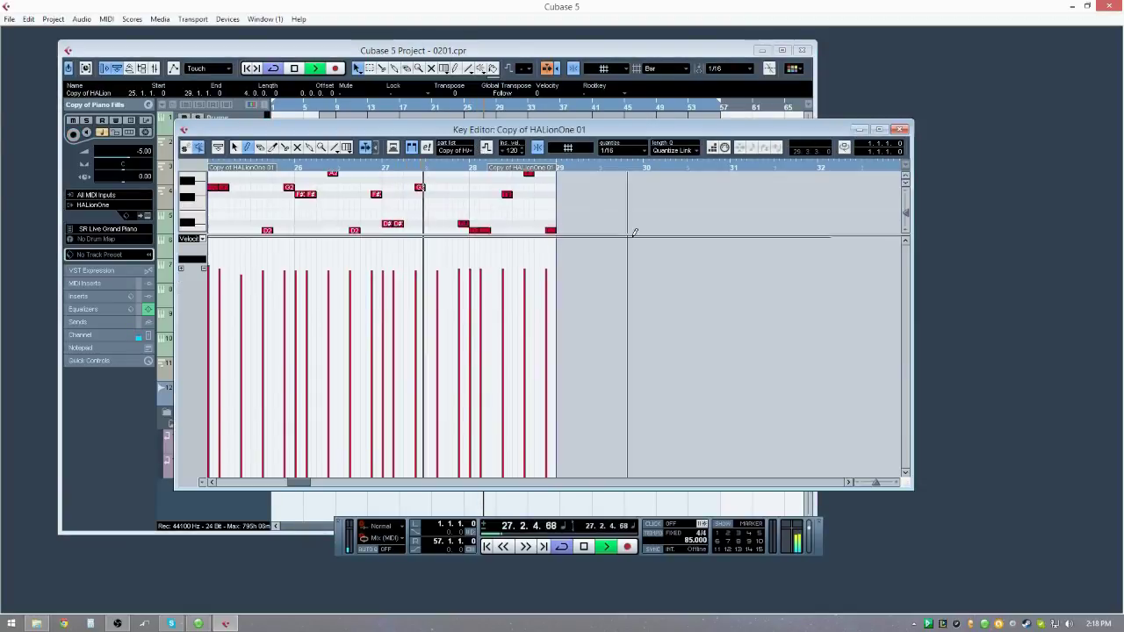
{"action": "left_click_drag", "start_coordinate": [702, 234], "coordinate": [706, 446]}
{"action": "scroll", "coordinate": [712, 363], "scroll_direction": "up", "scroll_amount": 3}
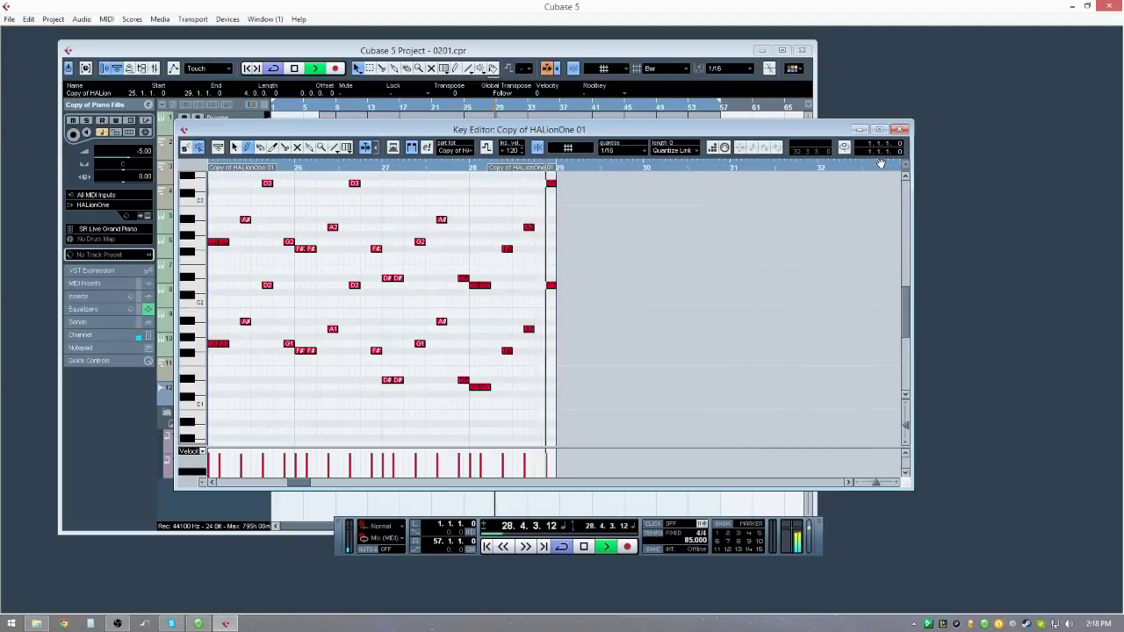
{"action": "left_click", "coordinate": [898, 129]}
Step: Inspect the Brass 2 part at bar 29 in the Key Editor with its note display enlarged, and close the editor
{"action": "double_click", "coordinate": [500, 179]}
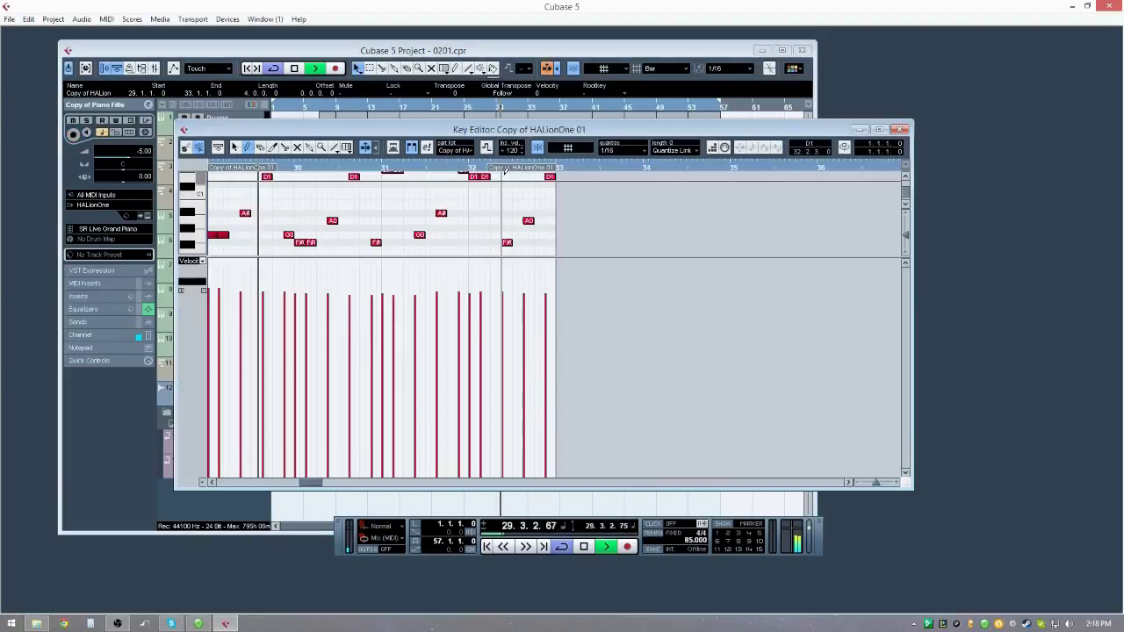
{"action": "left_click_drag", "start_coordinate": [670, 255], "coordinate": [673, 408]}
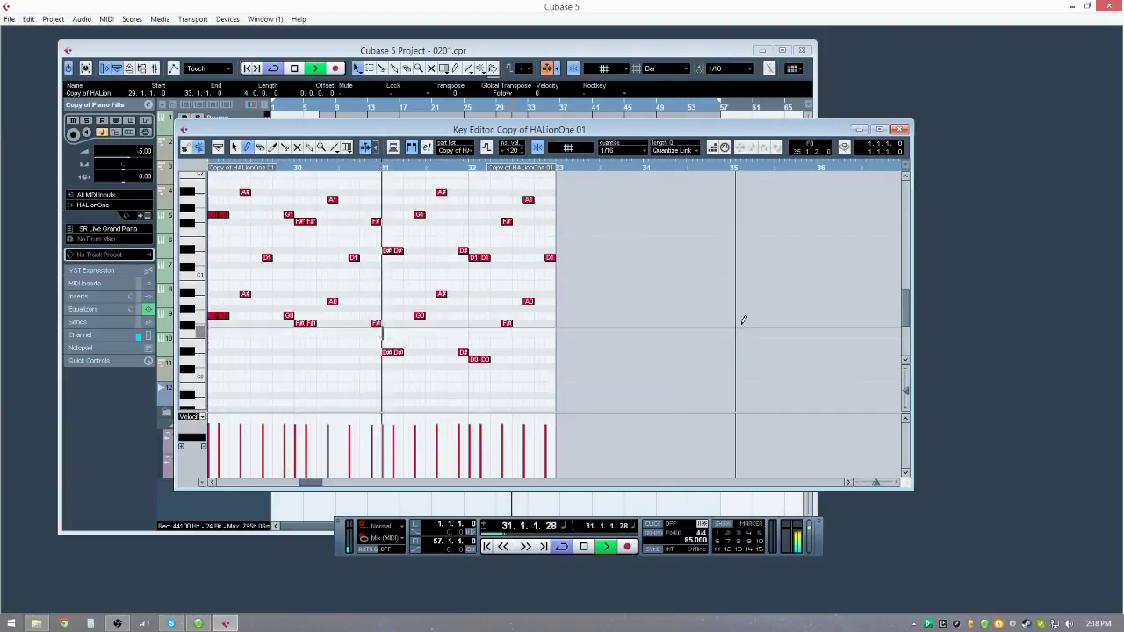
{"action": "left_click", "coordinate": [897, 130]}
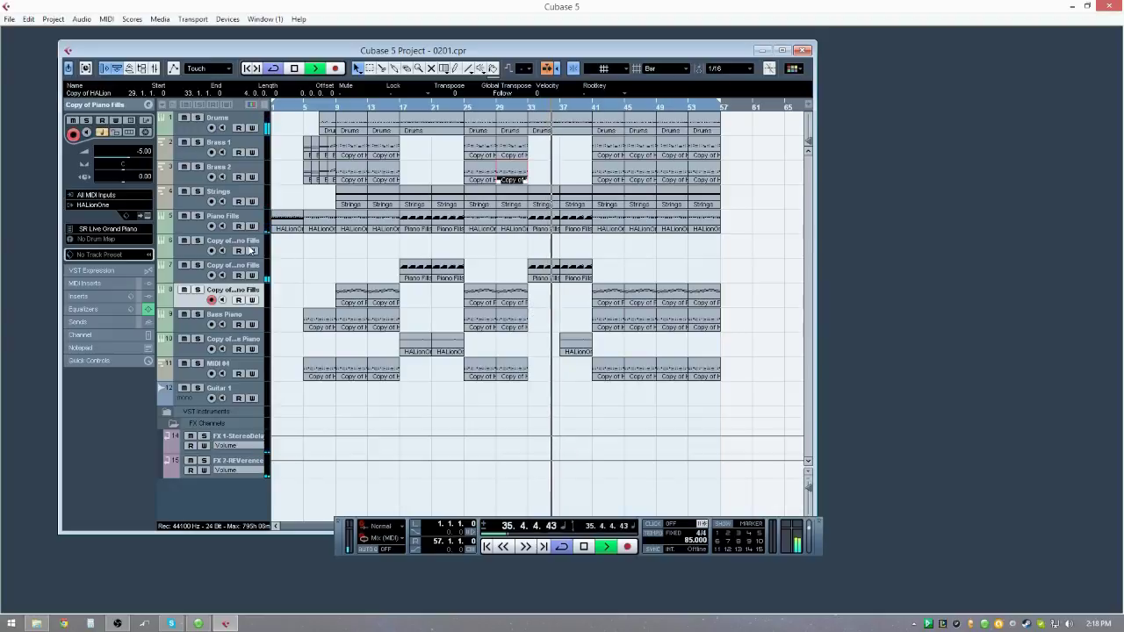
Step: Solo the Piano Fills track during playback
{"action": "left_click", "coordinate": [199, 216]}
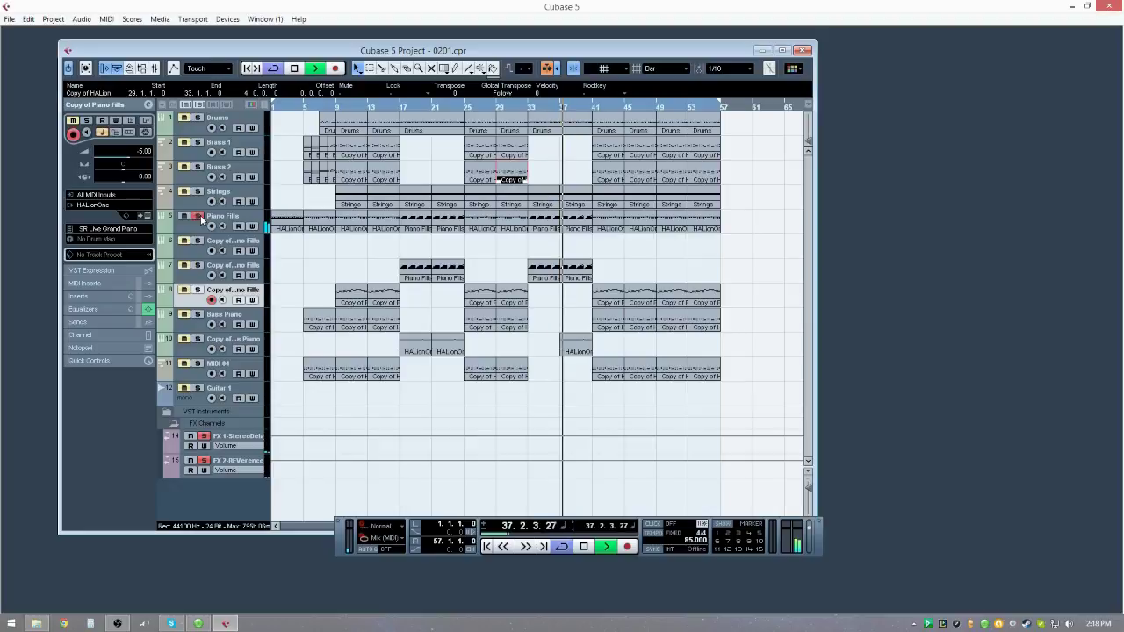
Step: Add track 7 (Copy of Piano Fills) and the Strings track to the soloed tracks during playback, and stop playback
{"action": "left_click", "coordinate": [197, 265]}
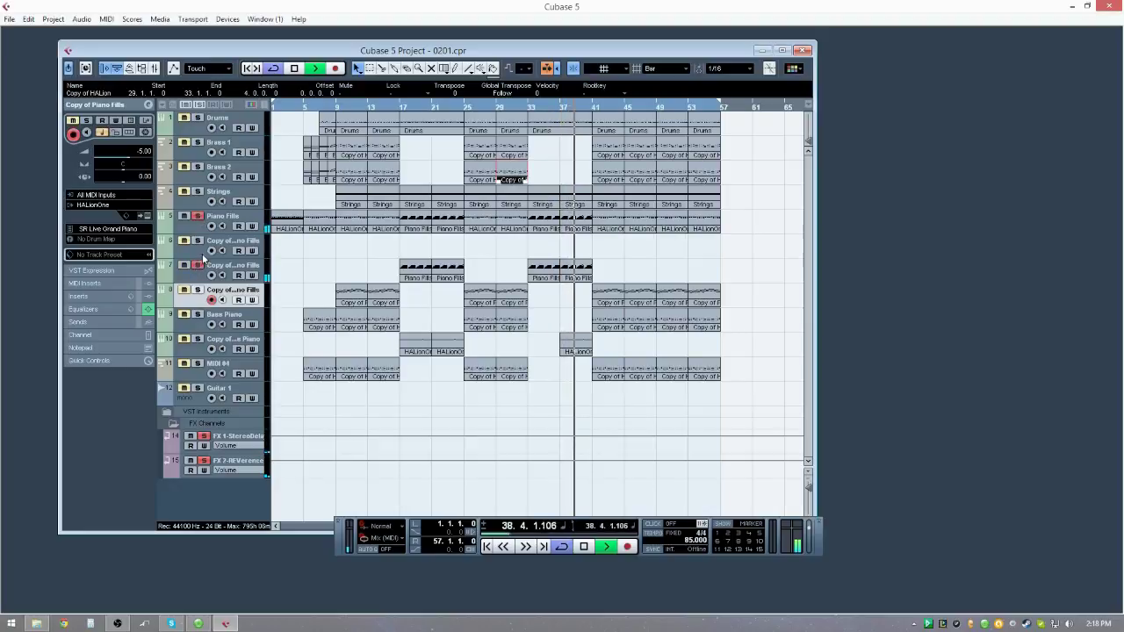
{"action": "left_click", "coordinate": [197, 191]}
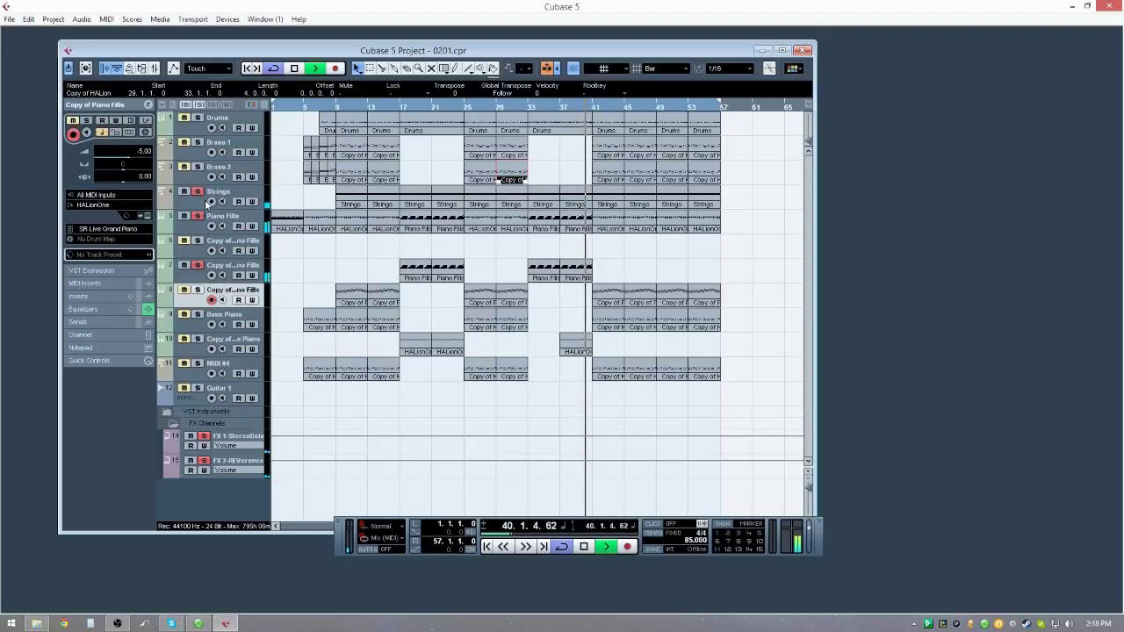
{"action": "left_click", "coordinate": [296, 68]}
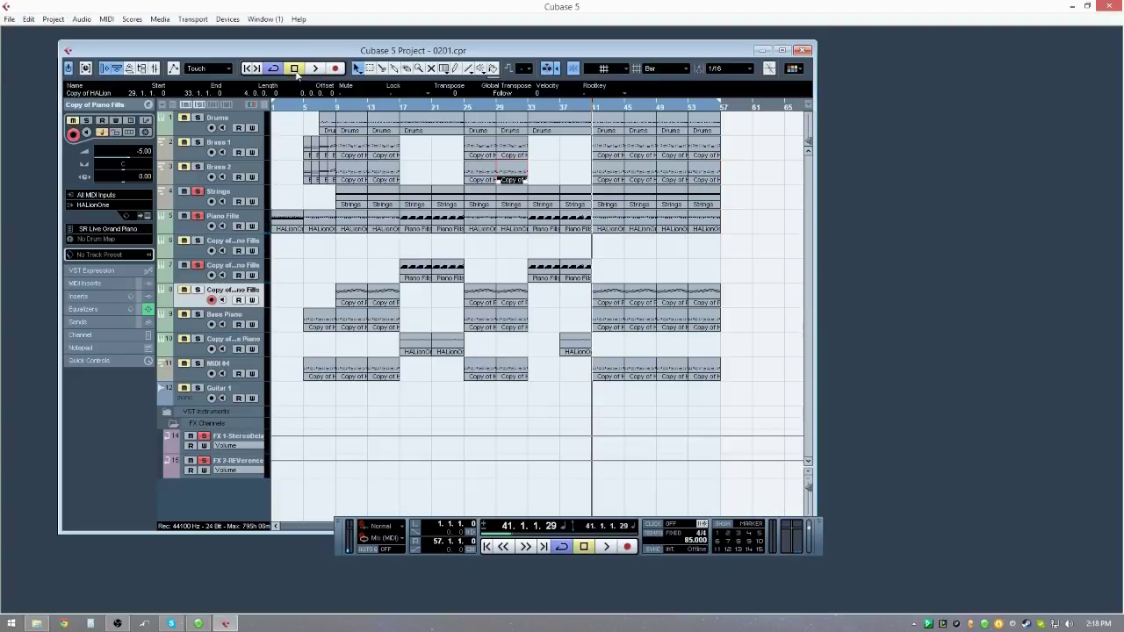
Step: Resume playback with the Piano Fills track unsoloed and tracks 8, 9 and MIDI 04 added to the soloed tracks
{"action": "left_click", "coordinate": [315, 71]}
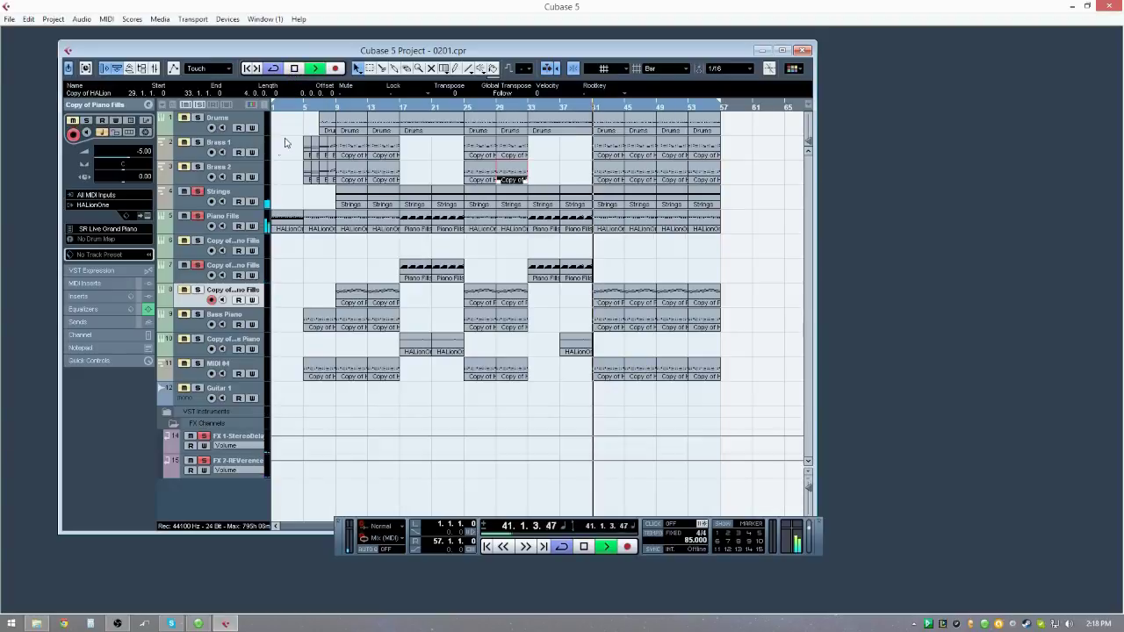
{"action": "left_click", "coordinate": [197, 215]}
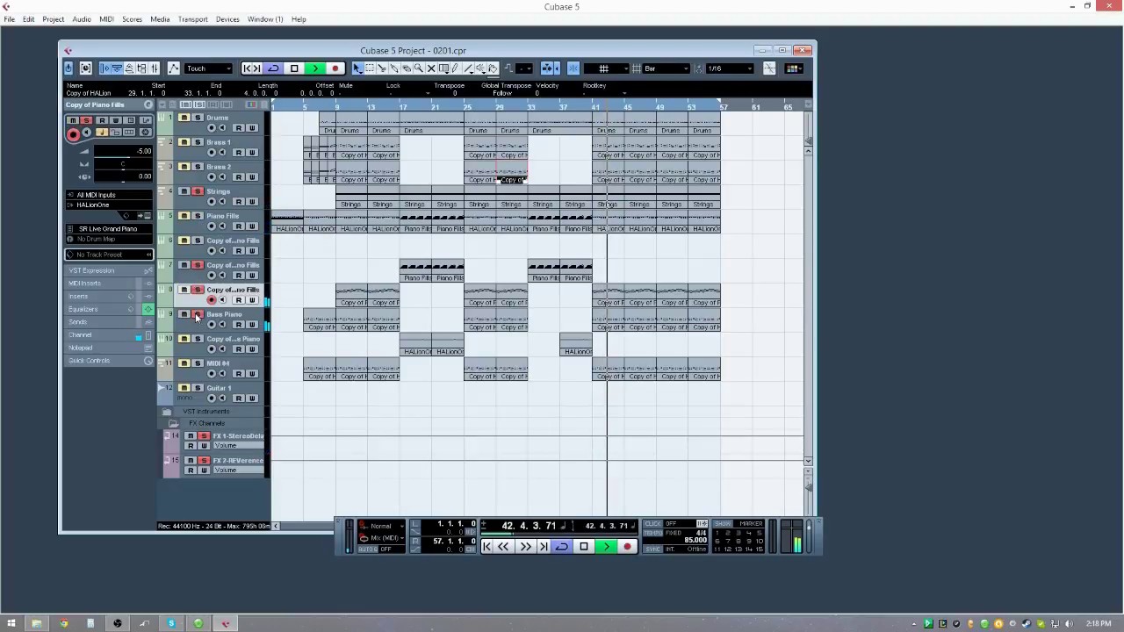
{"action": "left_click", "coordinate": [197, 363]}
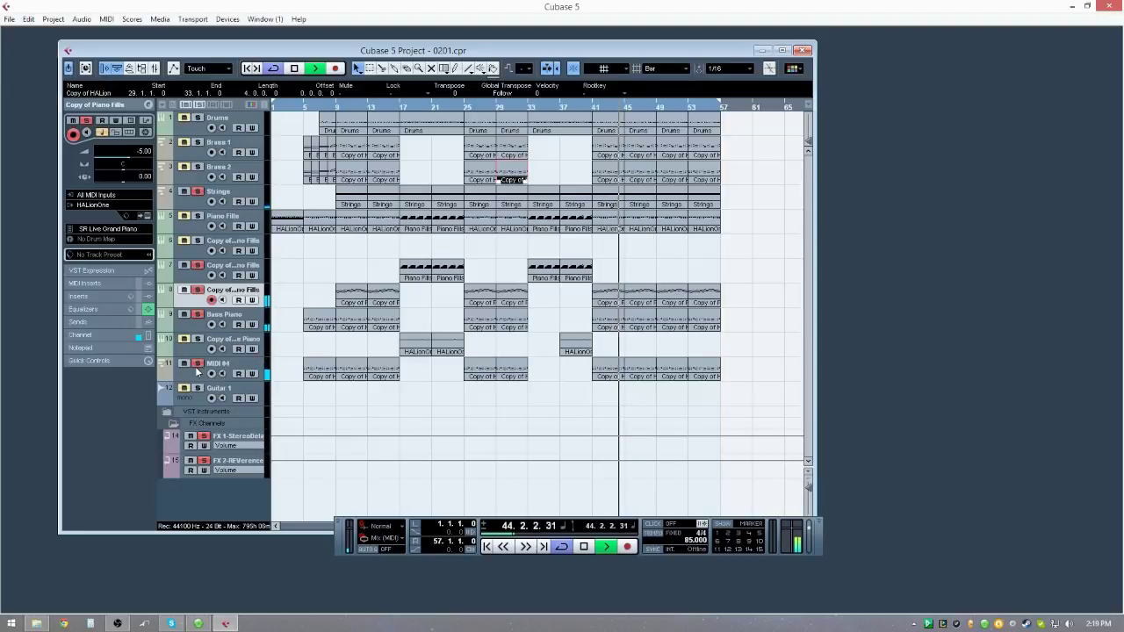